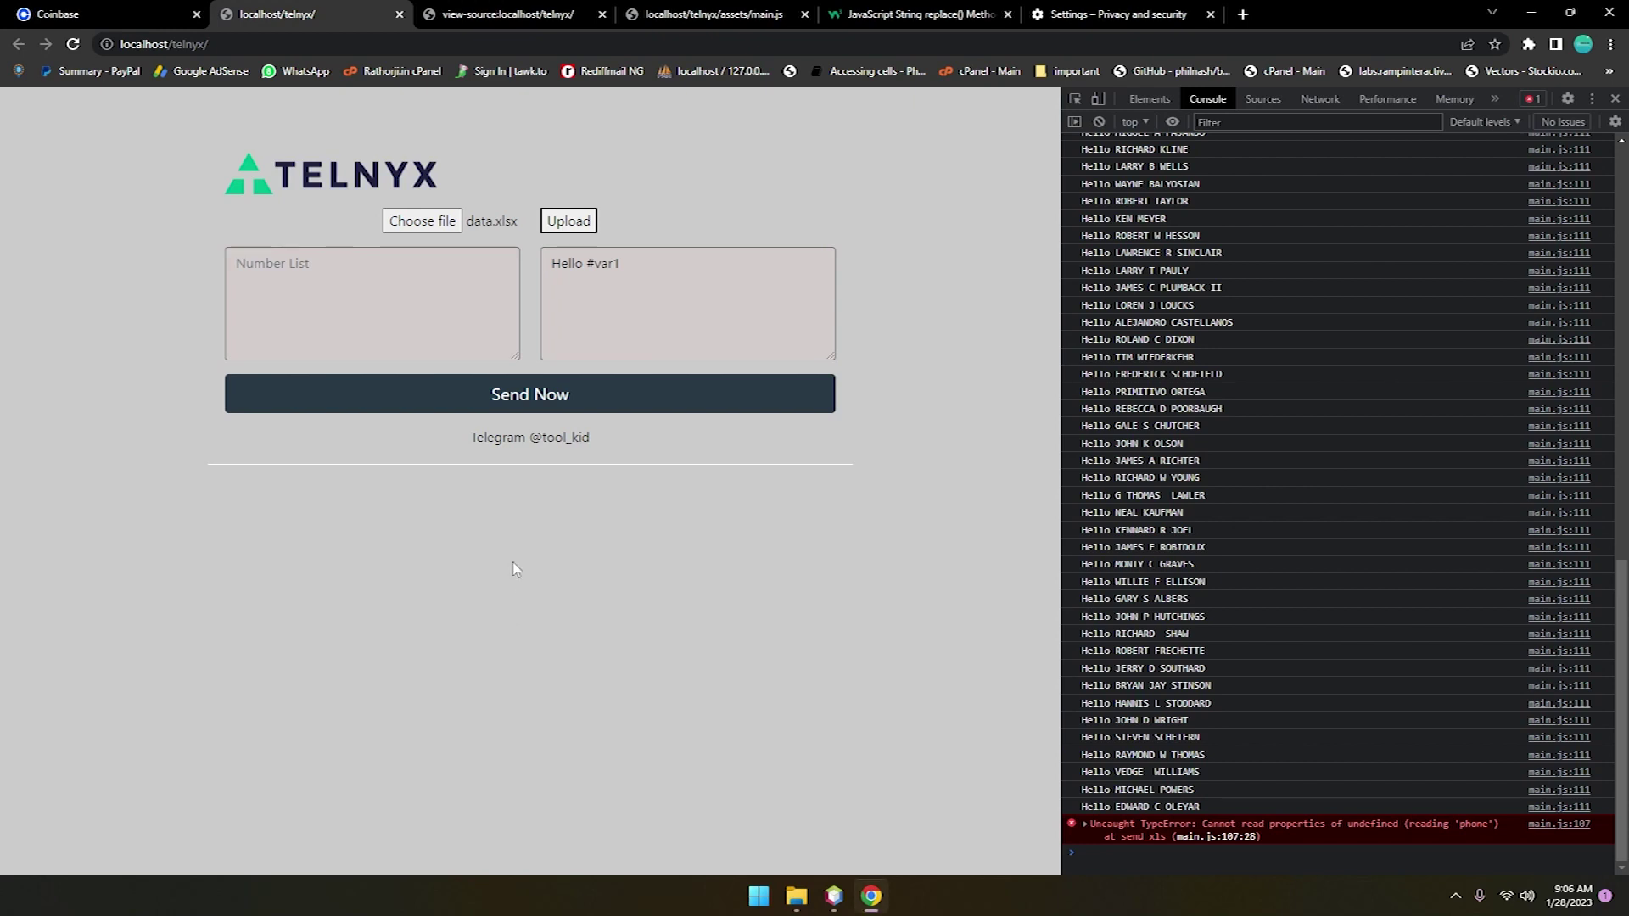
Reload the Telnyx sender page with F5 to clear the file, message and console
key(F5)
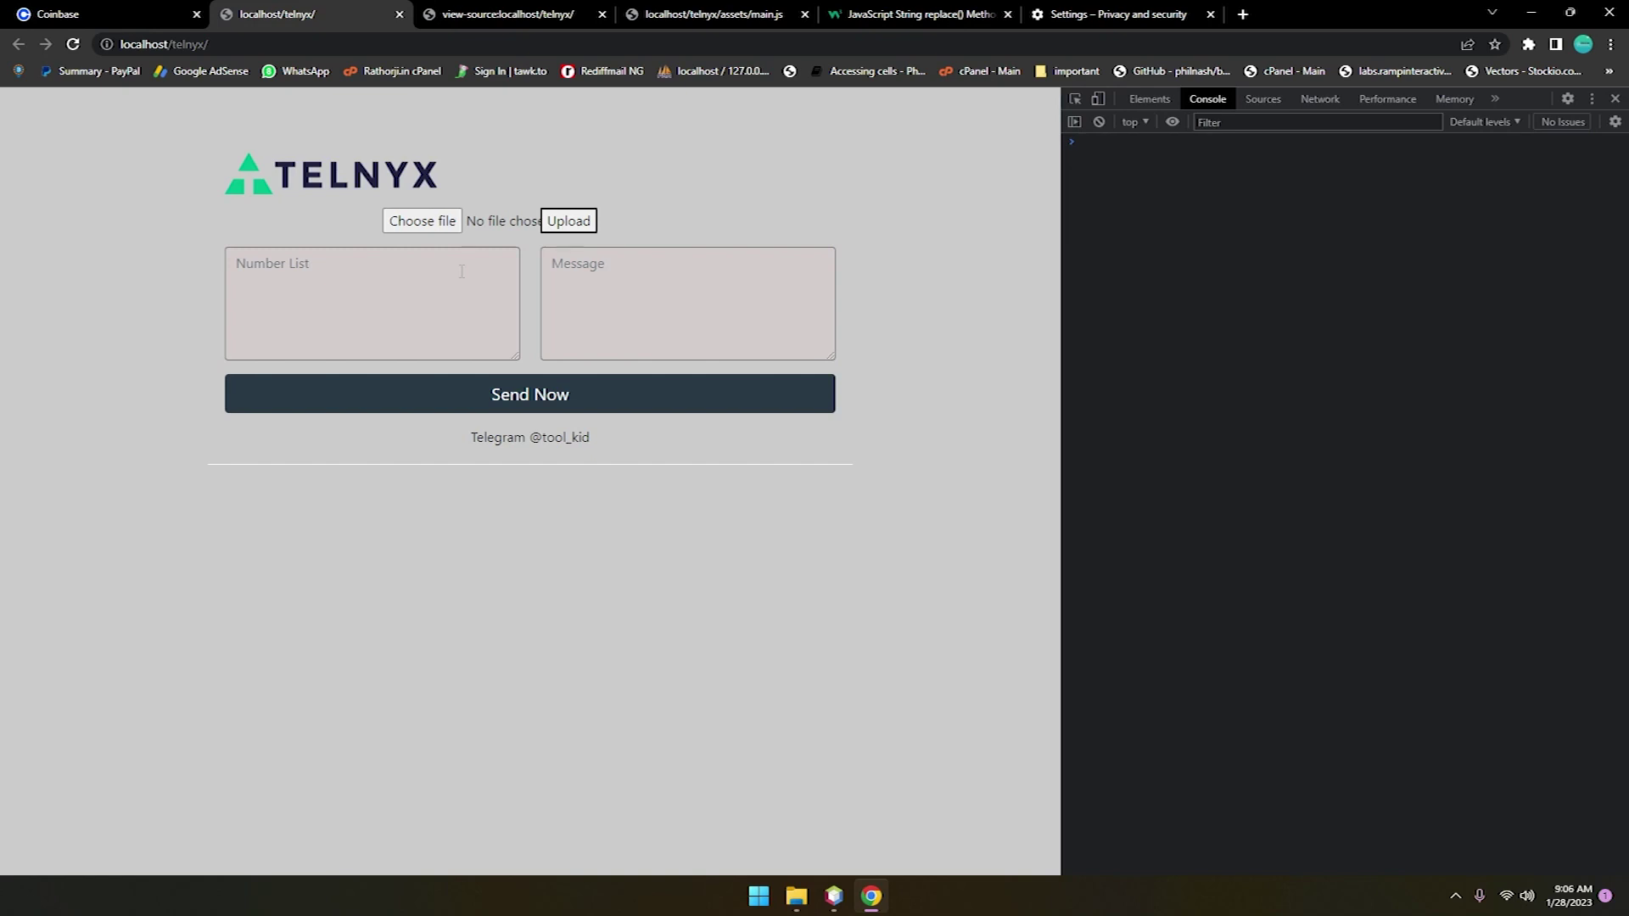
Choose data.xlsx from the Desktop as the sender's recipient spreadsheet
click(432, 229)
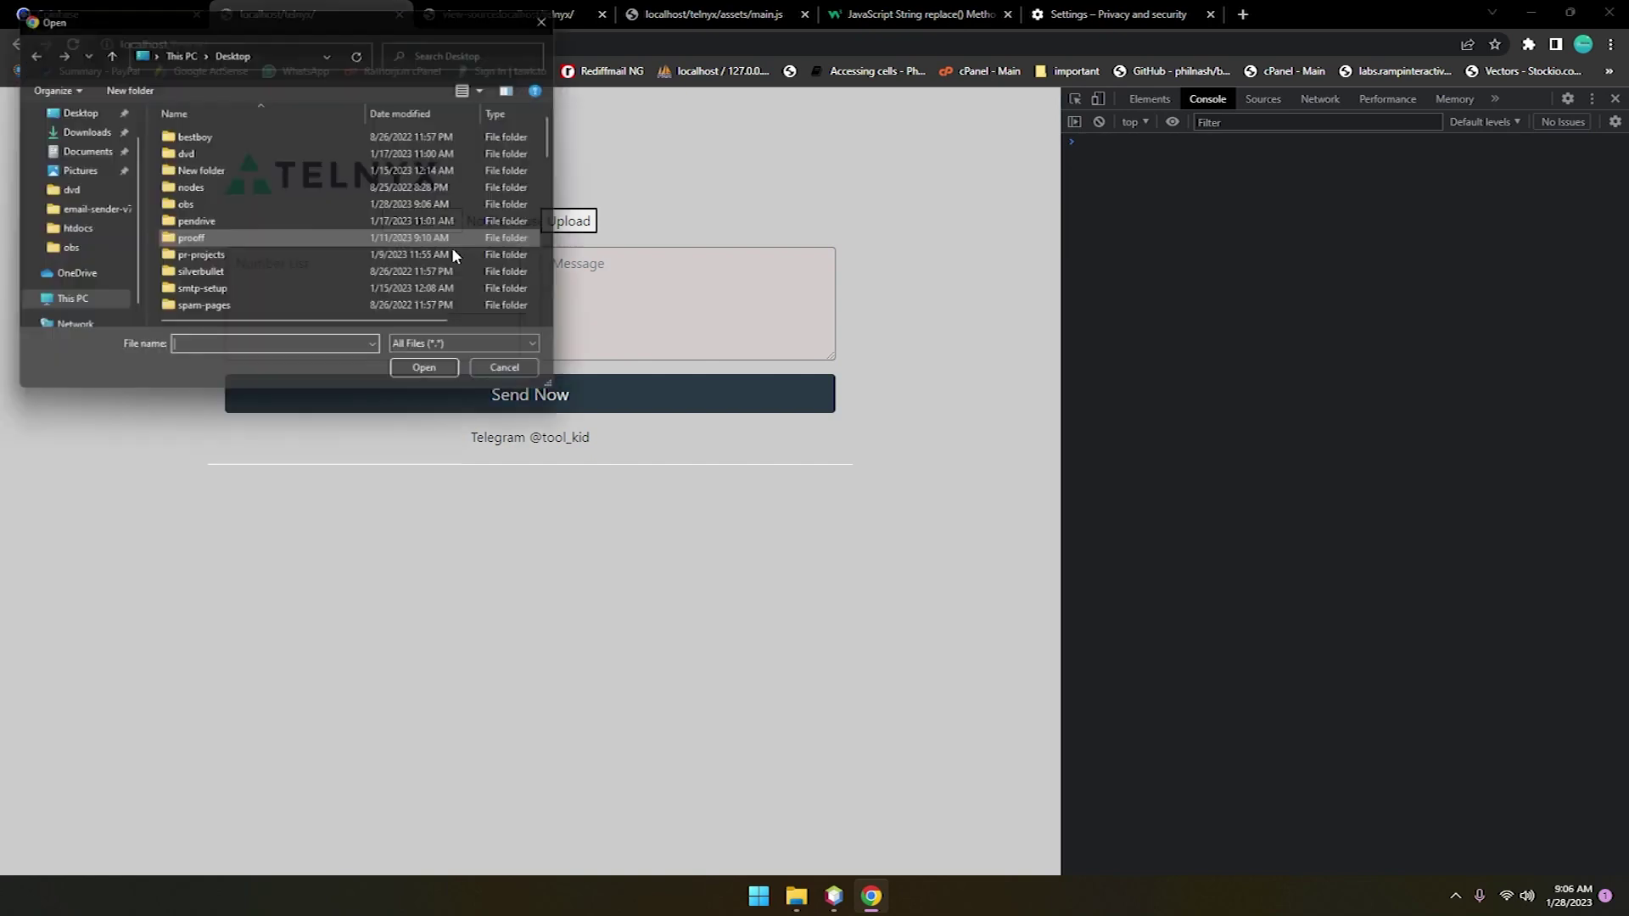
scroll(232, 311, down, 1)
scroll(238, 290, down, 1)
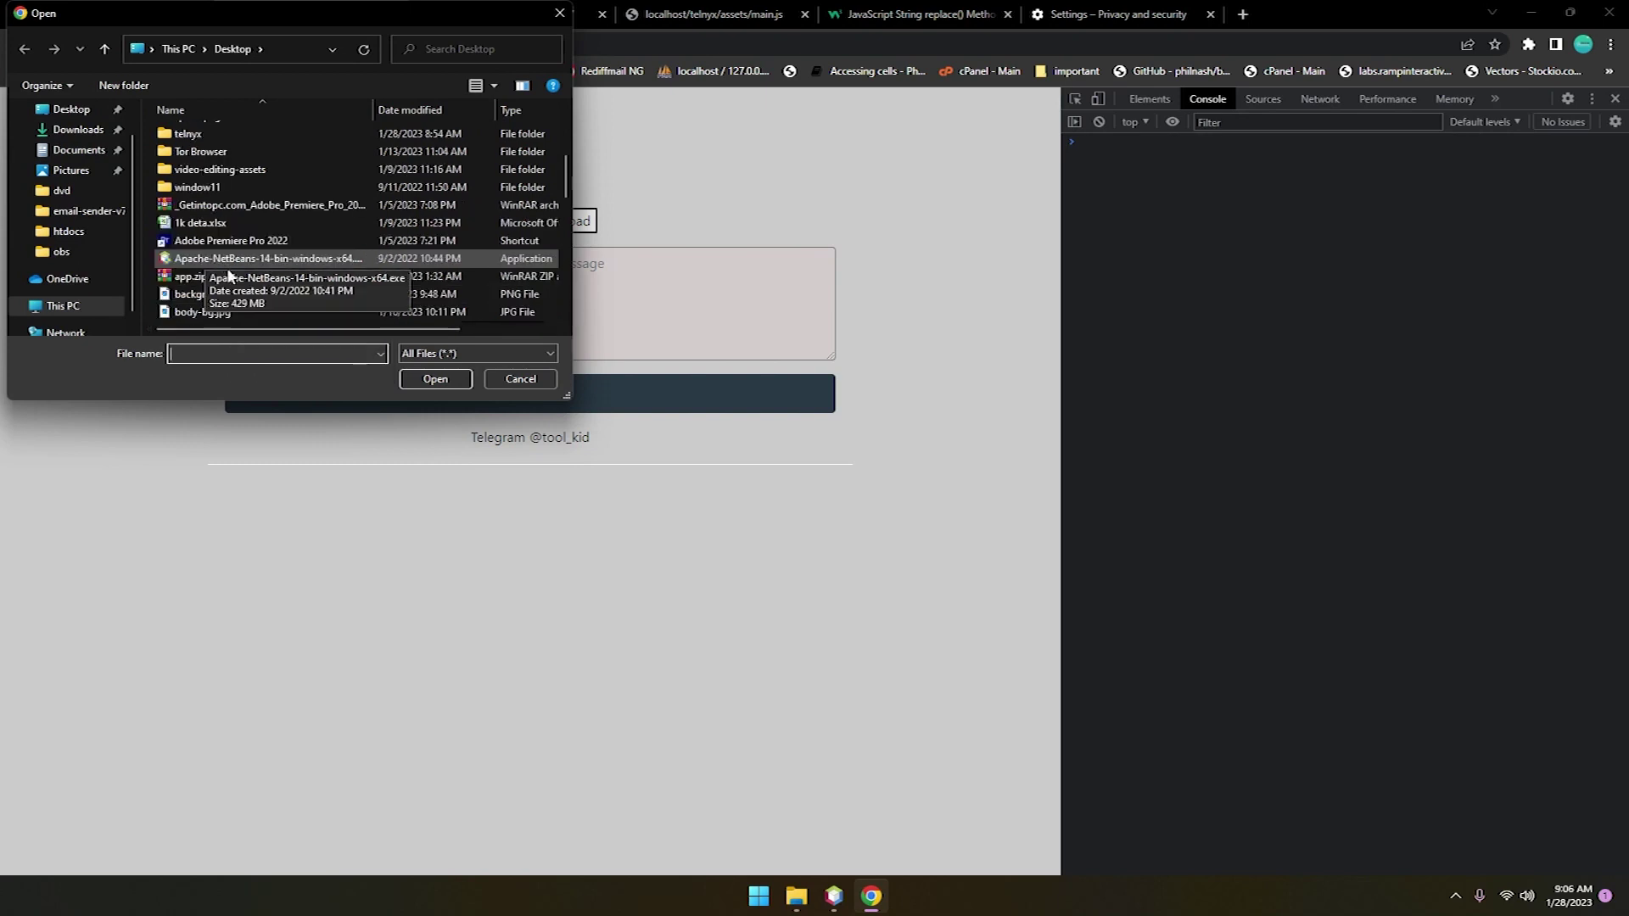
scroll(225, 288, up, 1)
scroll(221, 282, down, 2)
scroll(219, 280, down, 2)
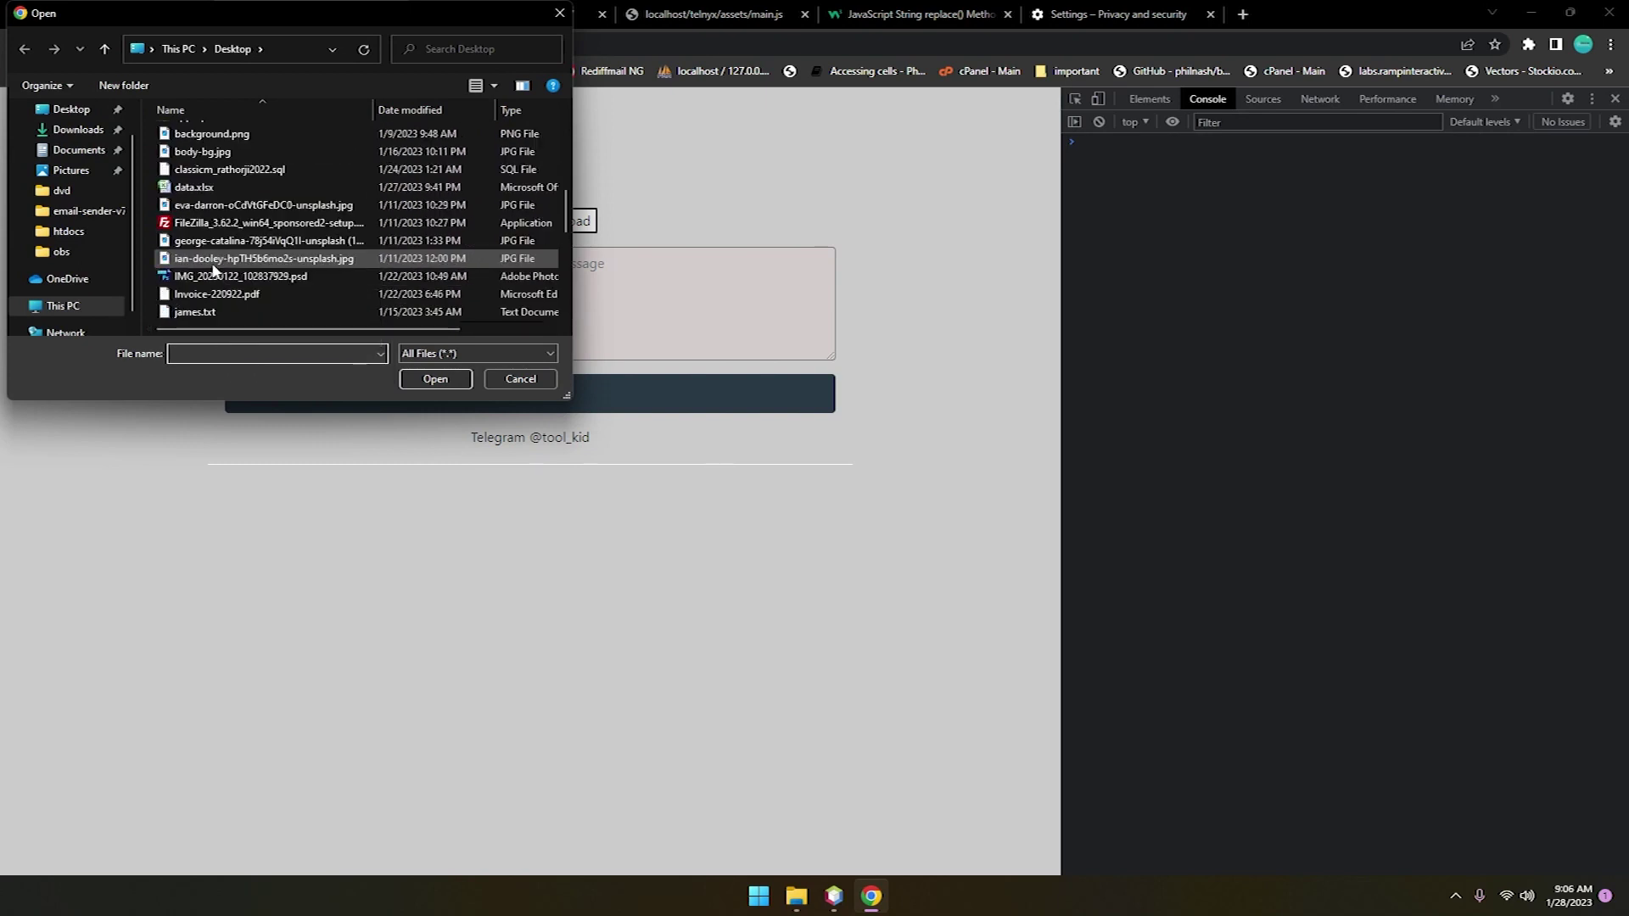
click(193, 188)
mouse_move(193, 186)
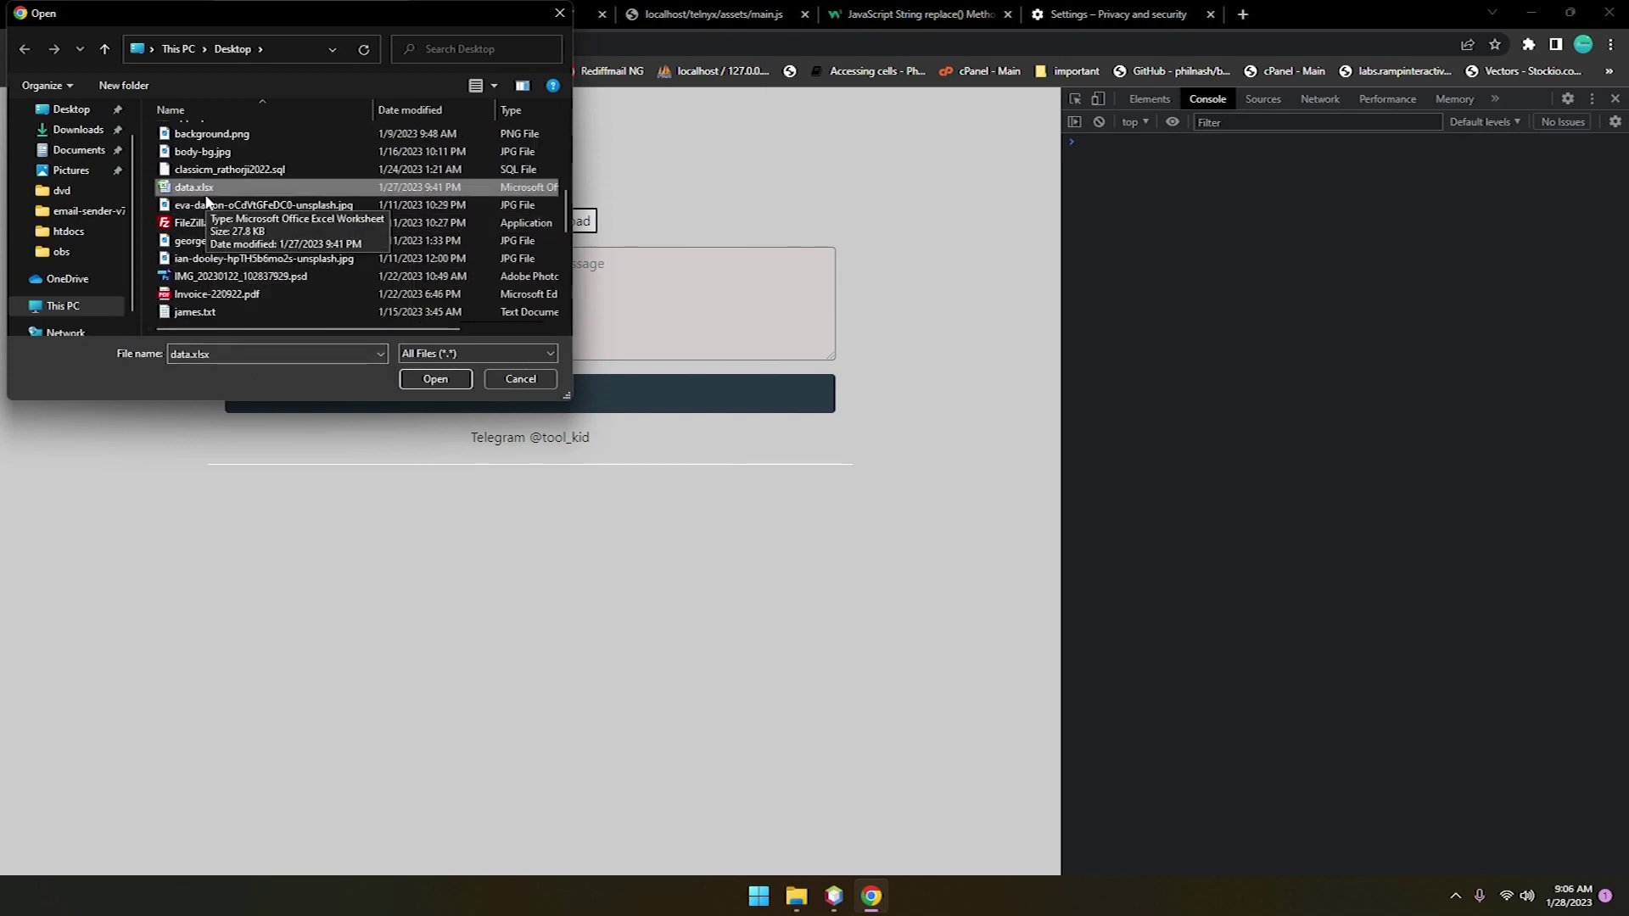
click(429, 378)
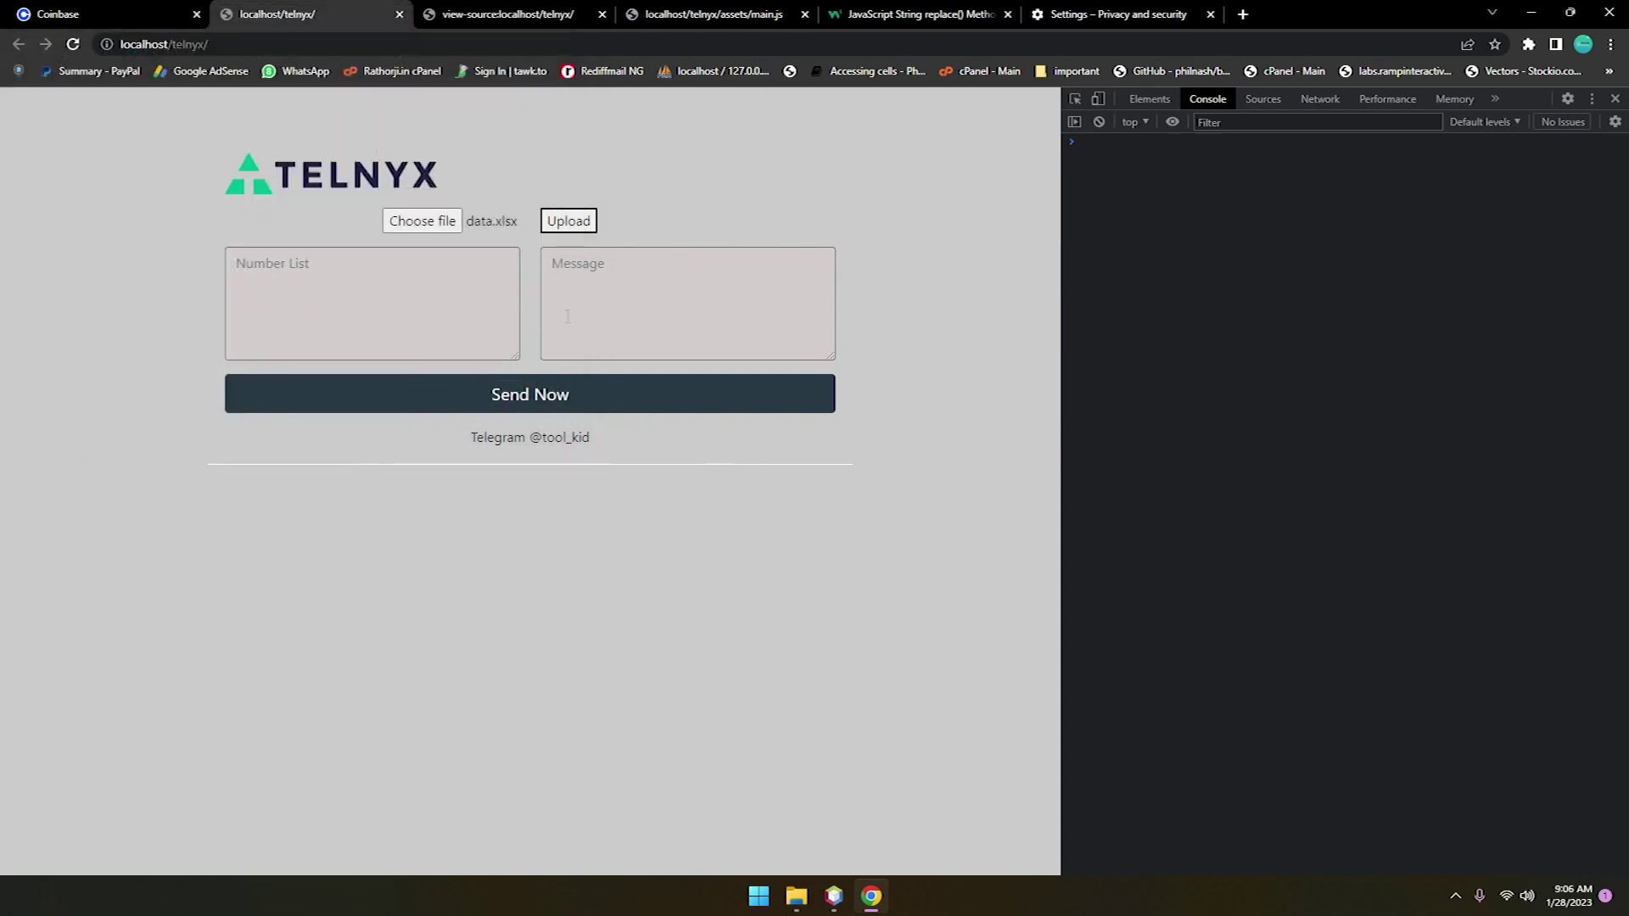
click(619, 274)
Enter 'Dear #var1' as the message, then start a Windows Start search
text(Dear)
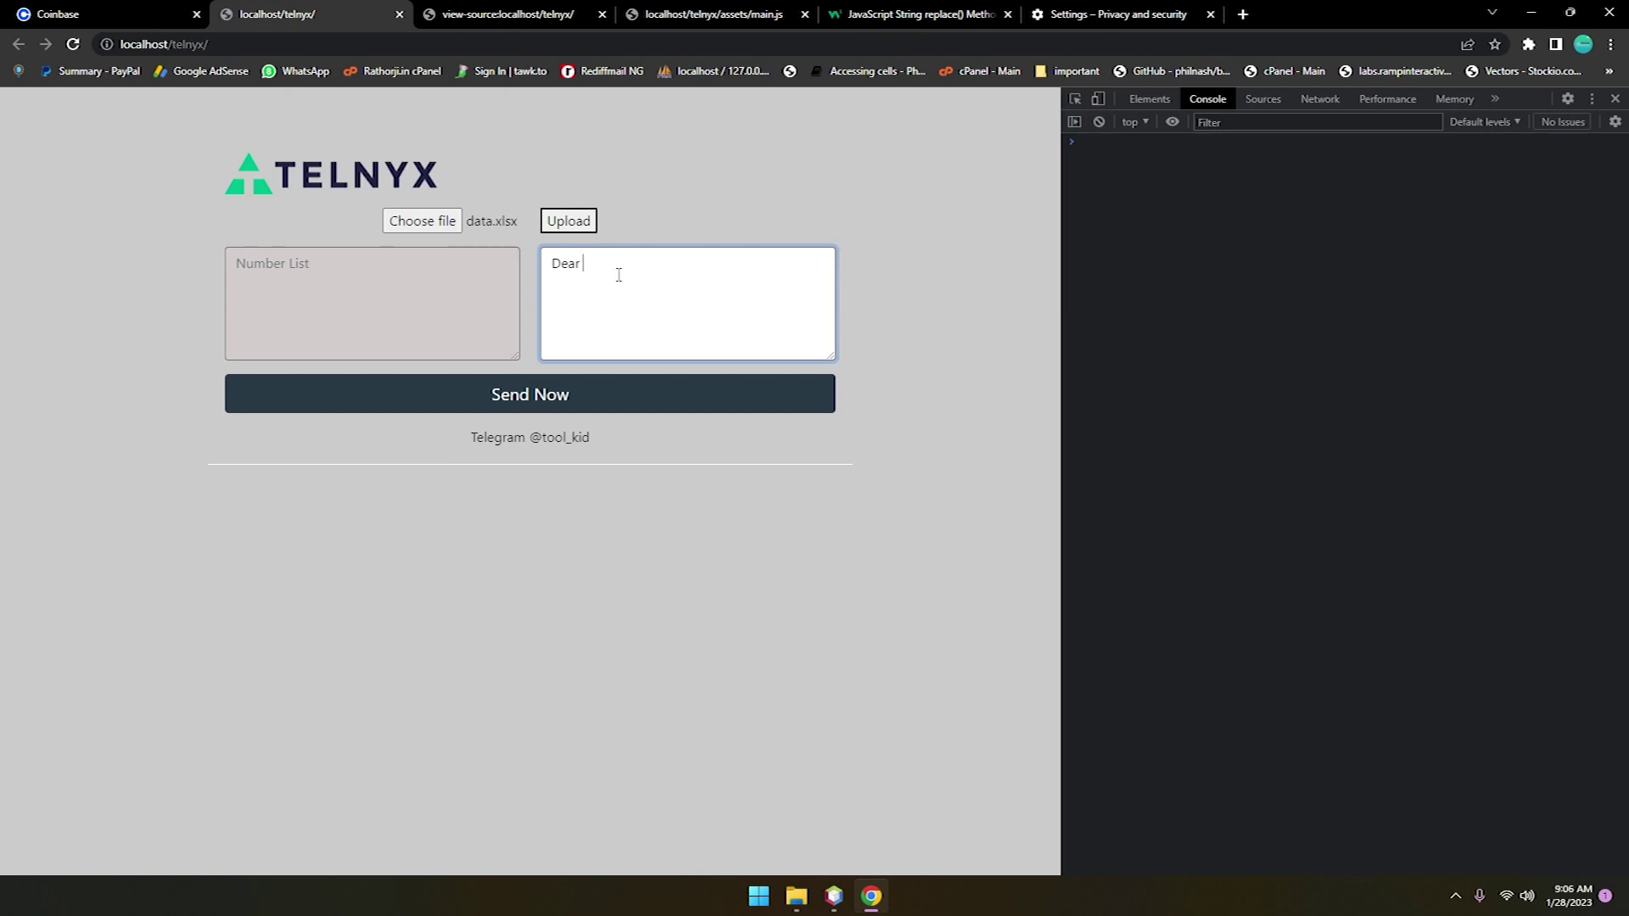
text(#)
text(var1)
key(super)
text(n)
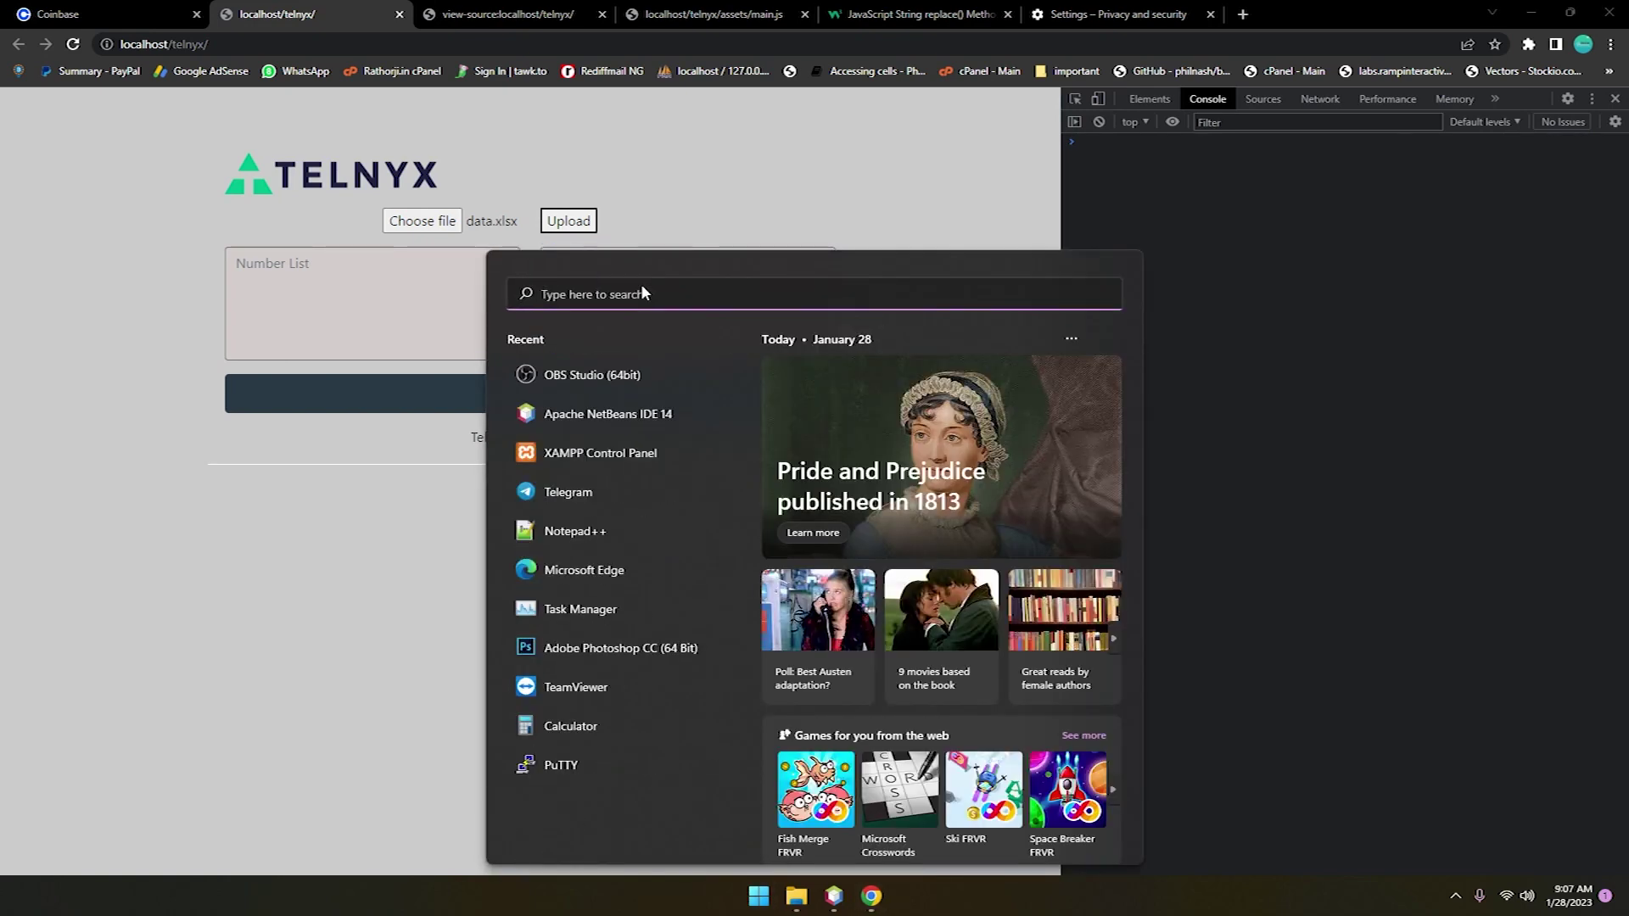
text(e)
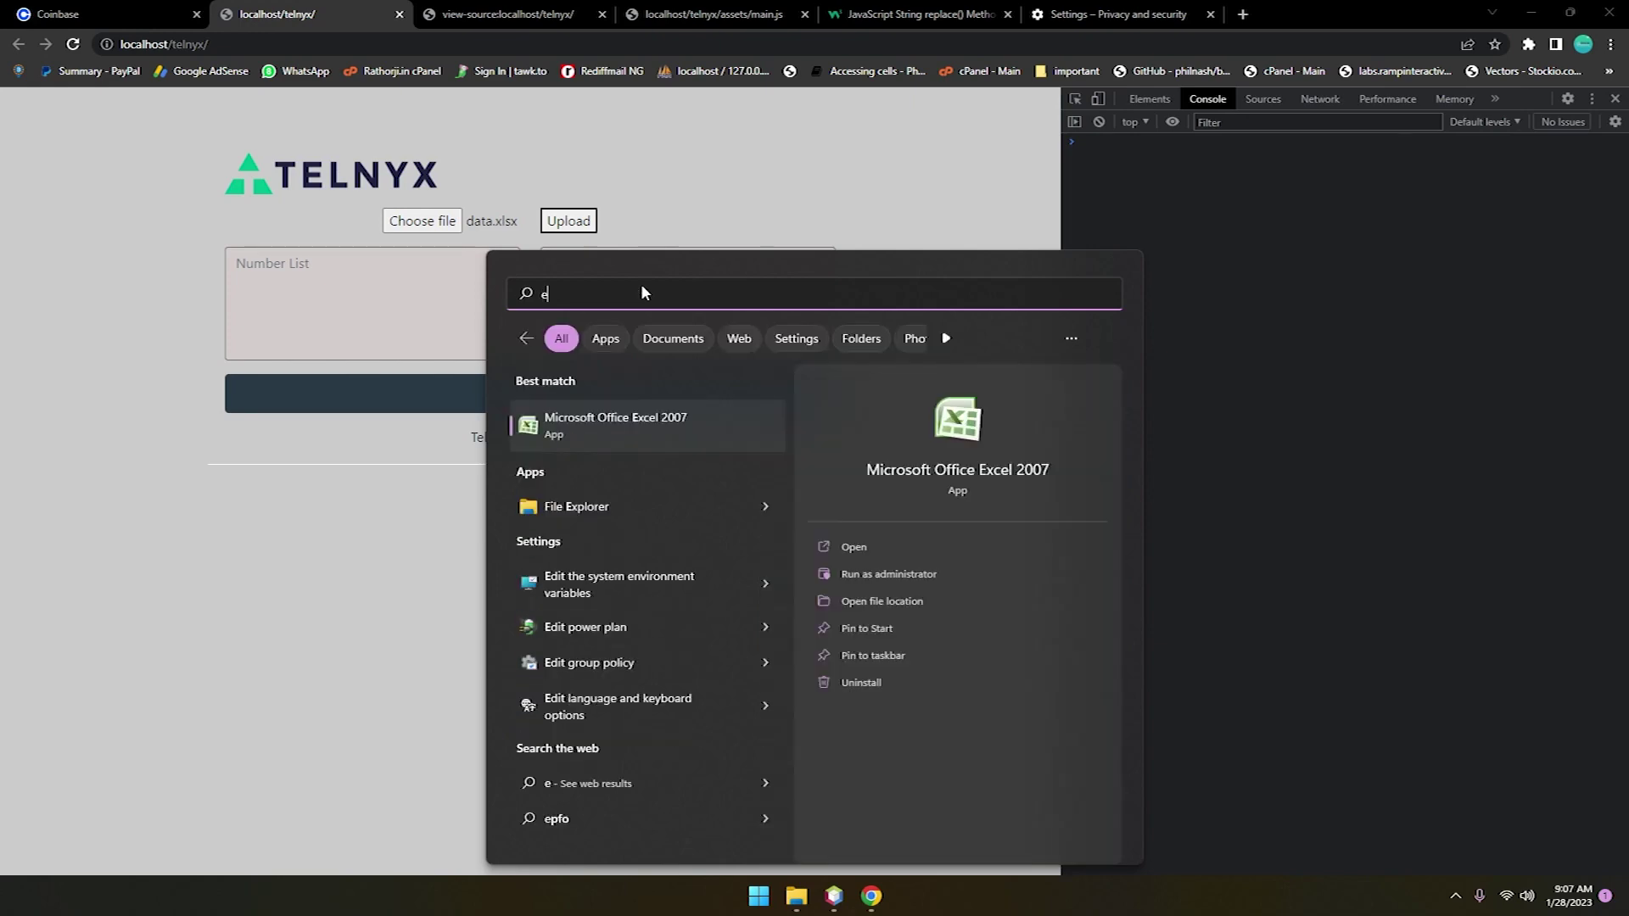
Launch Excel 2007 and finish its first-run setup, declining Microsoft Update
click(663, 407)
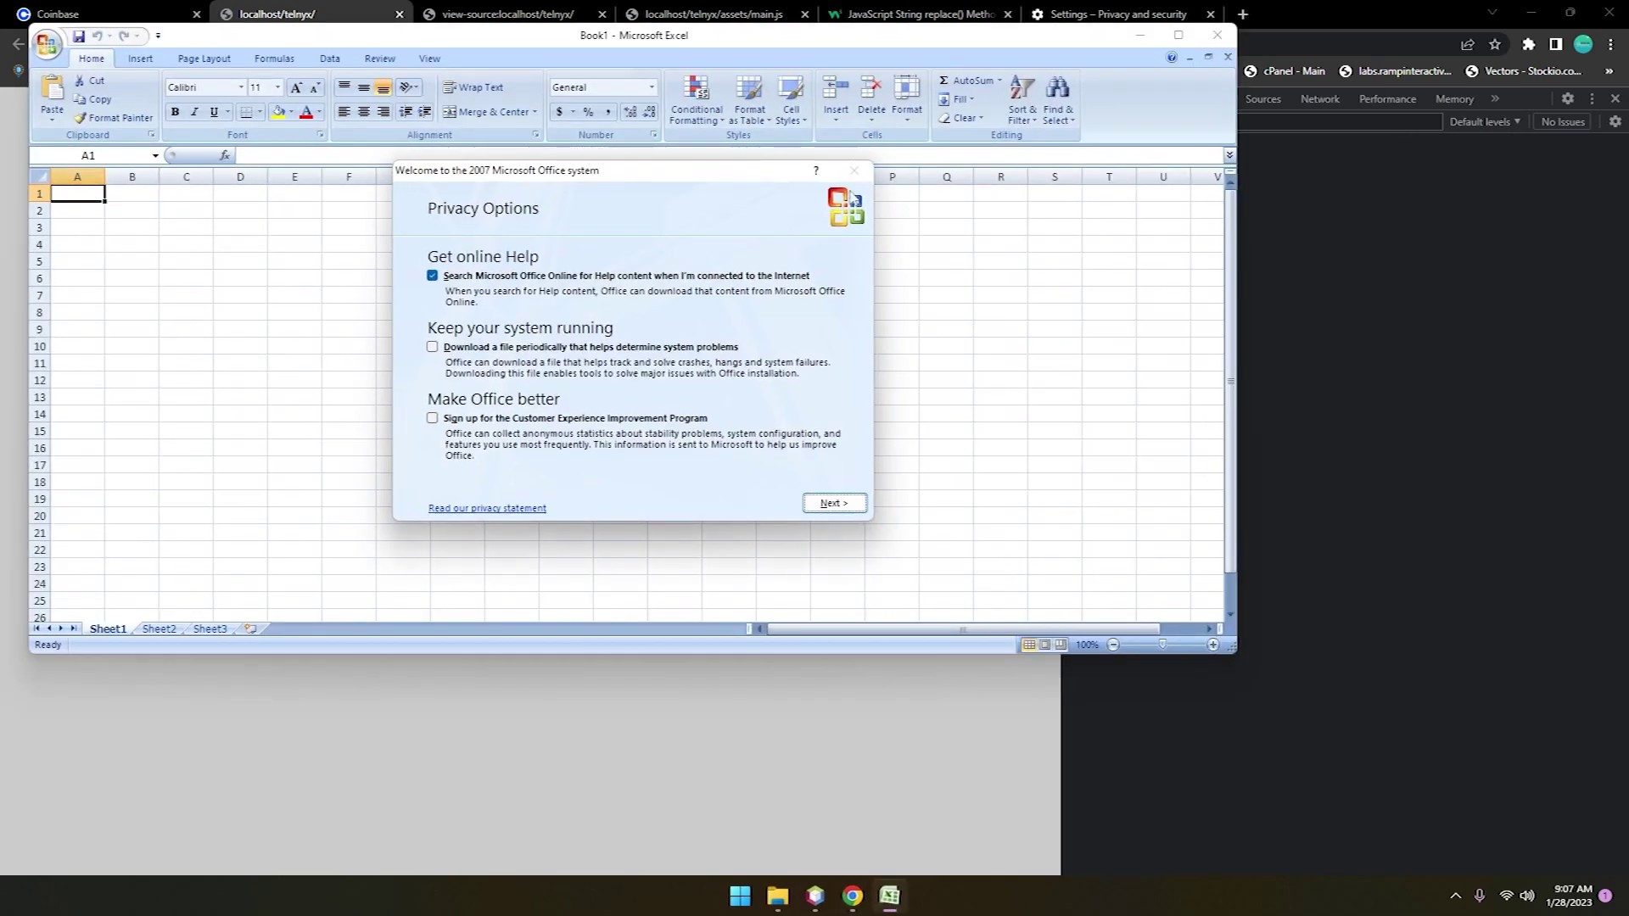
click(835, 504)
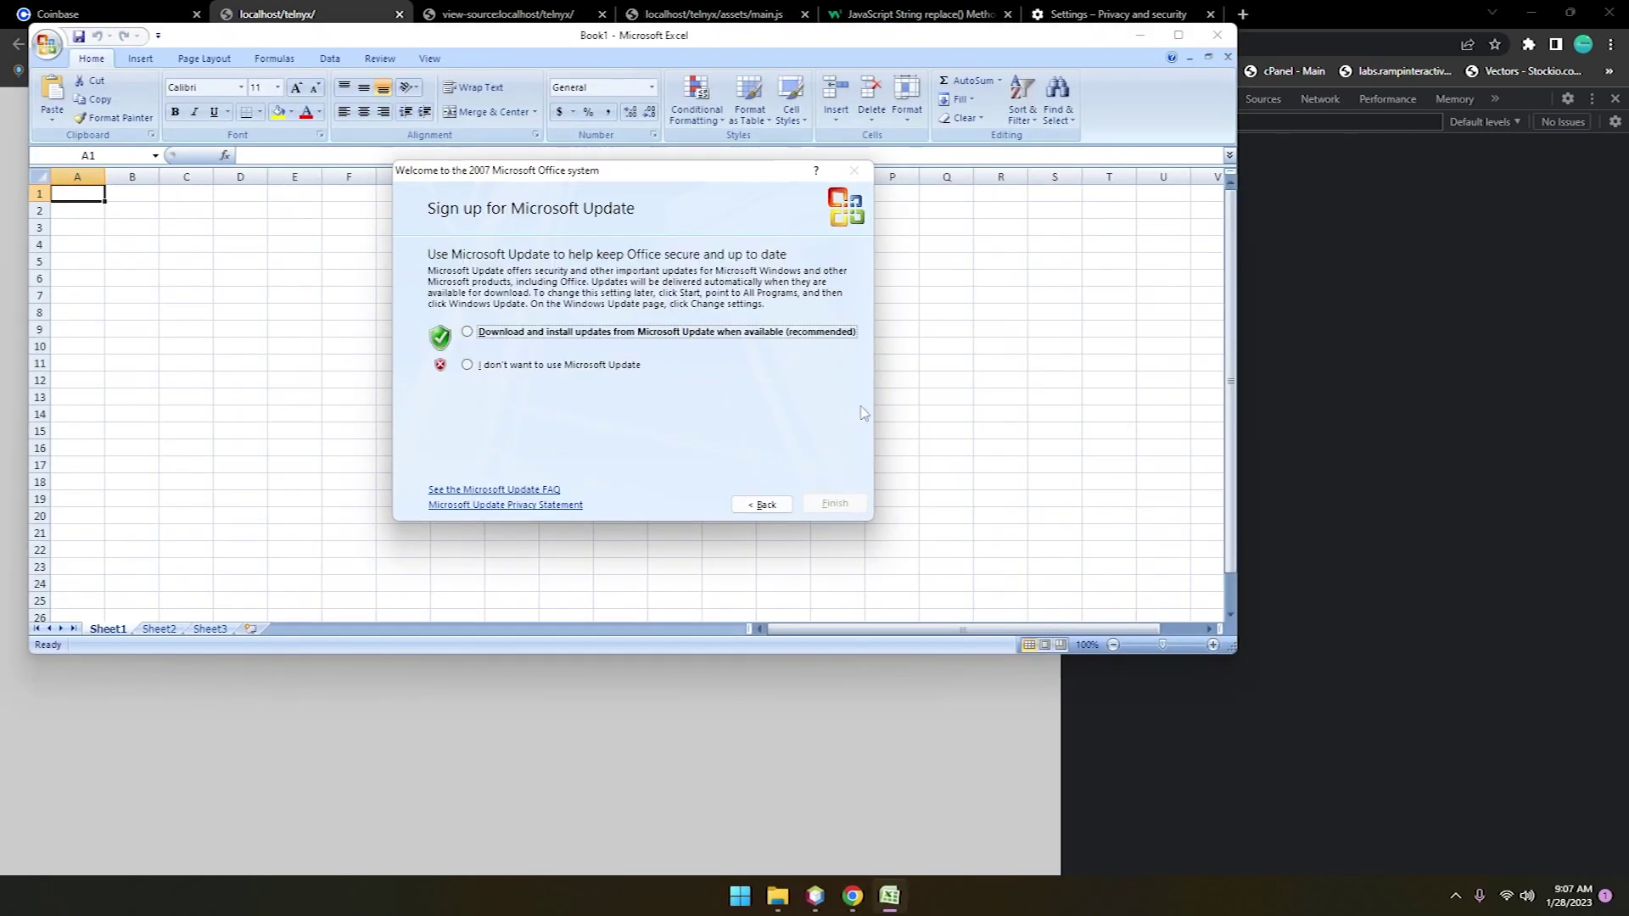
click(467, 365)
click(835, 504)
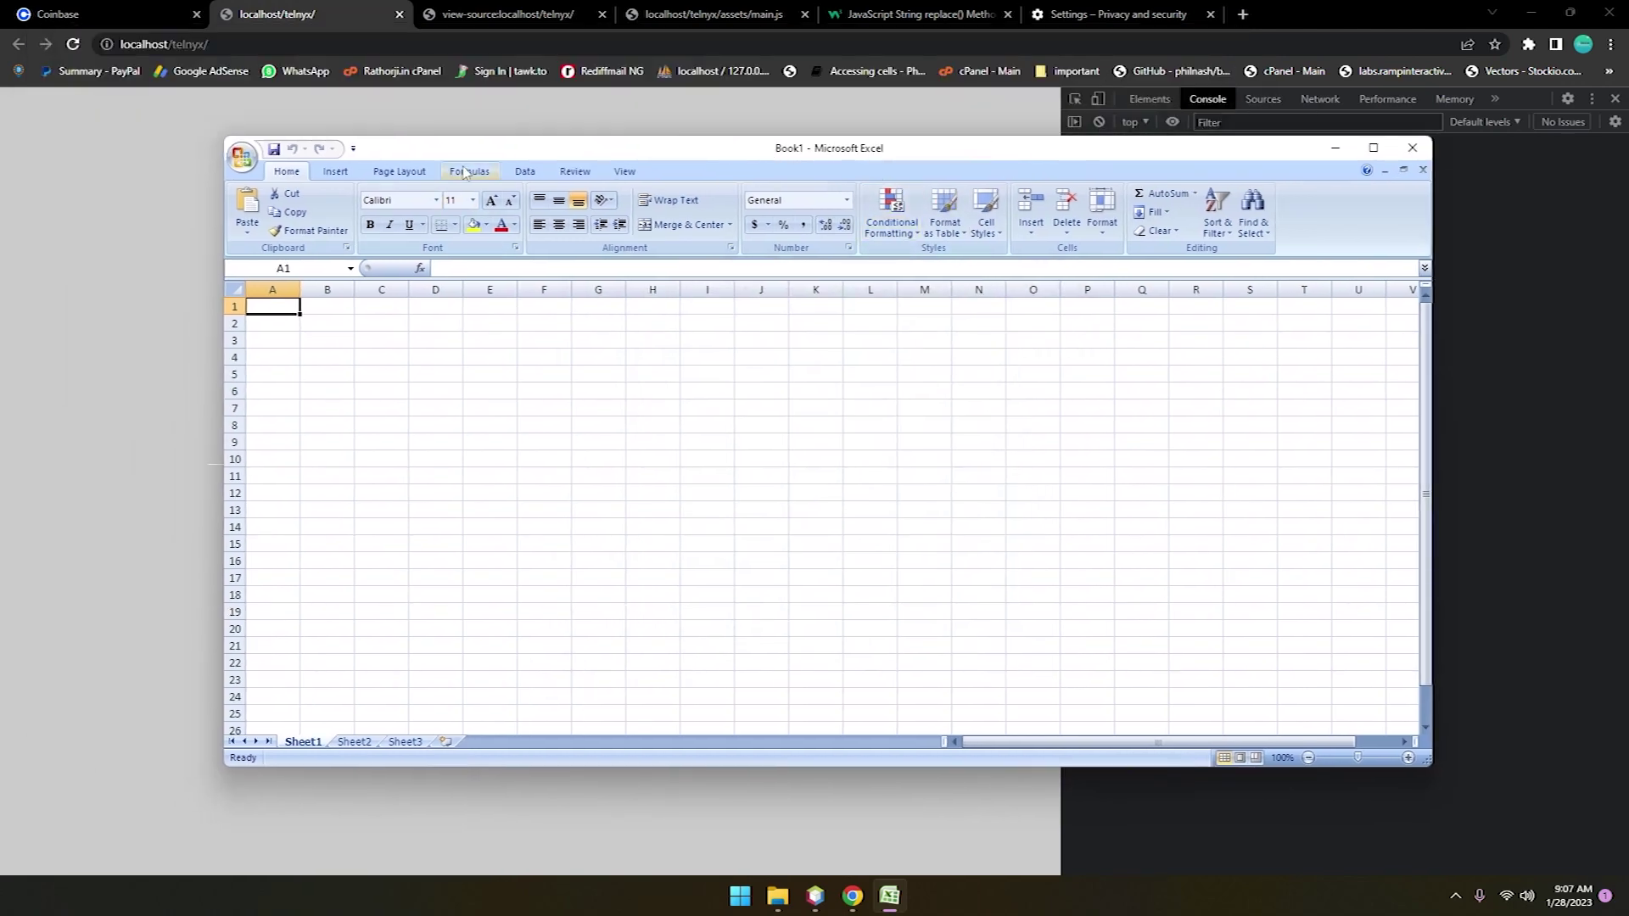
Resize the Excel window so the Telnyx web form shows beside it
drag(444, 151, 551, 155)
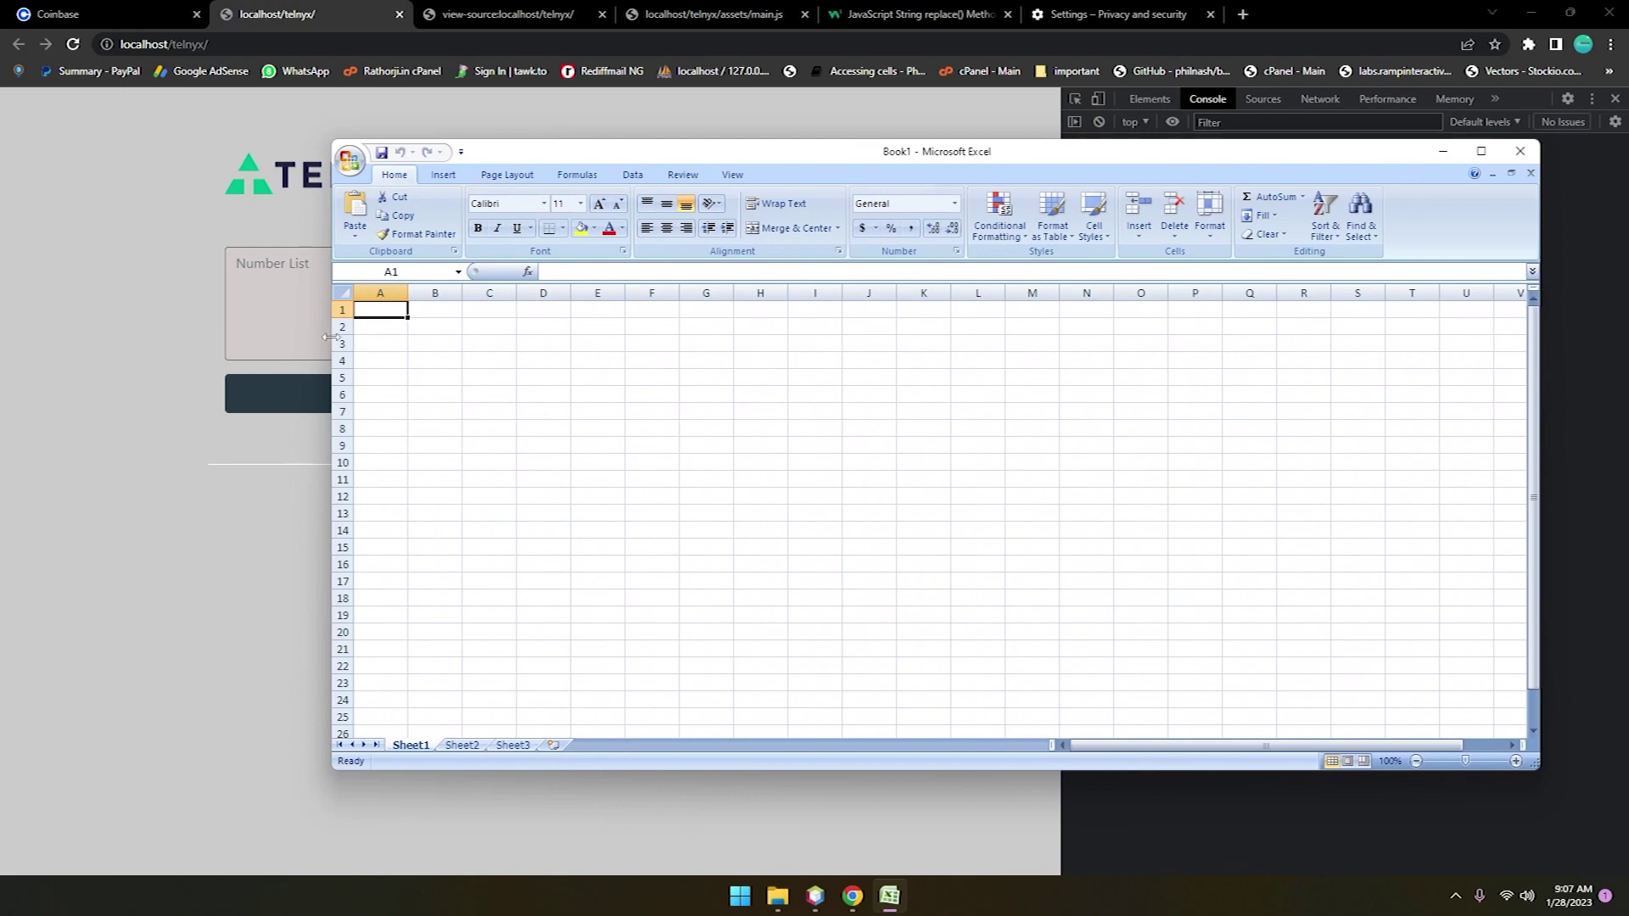
drag(330, 337, 832, 339)
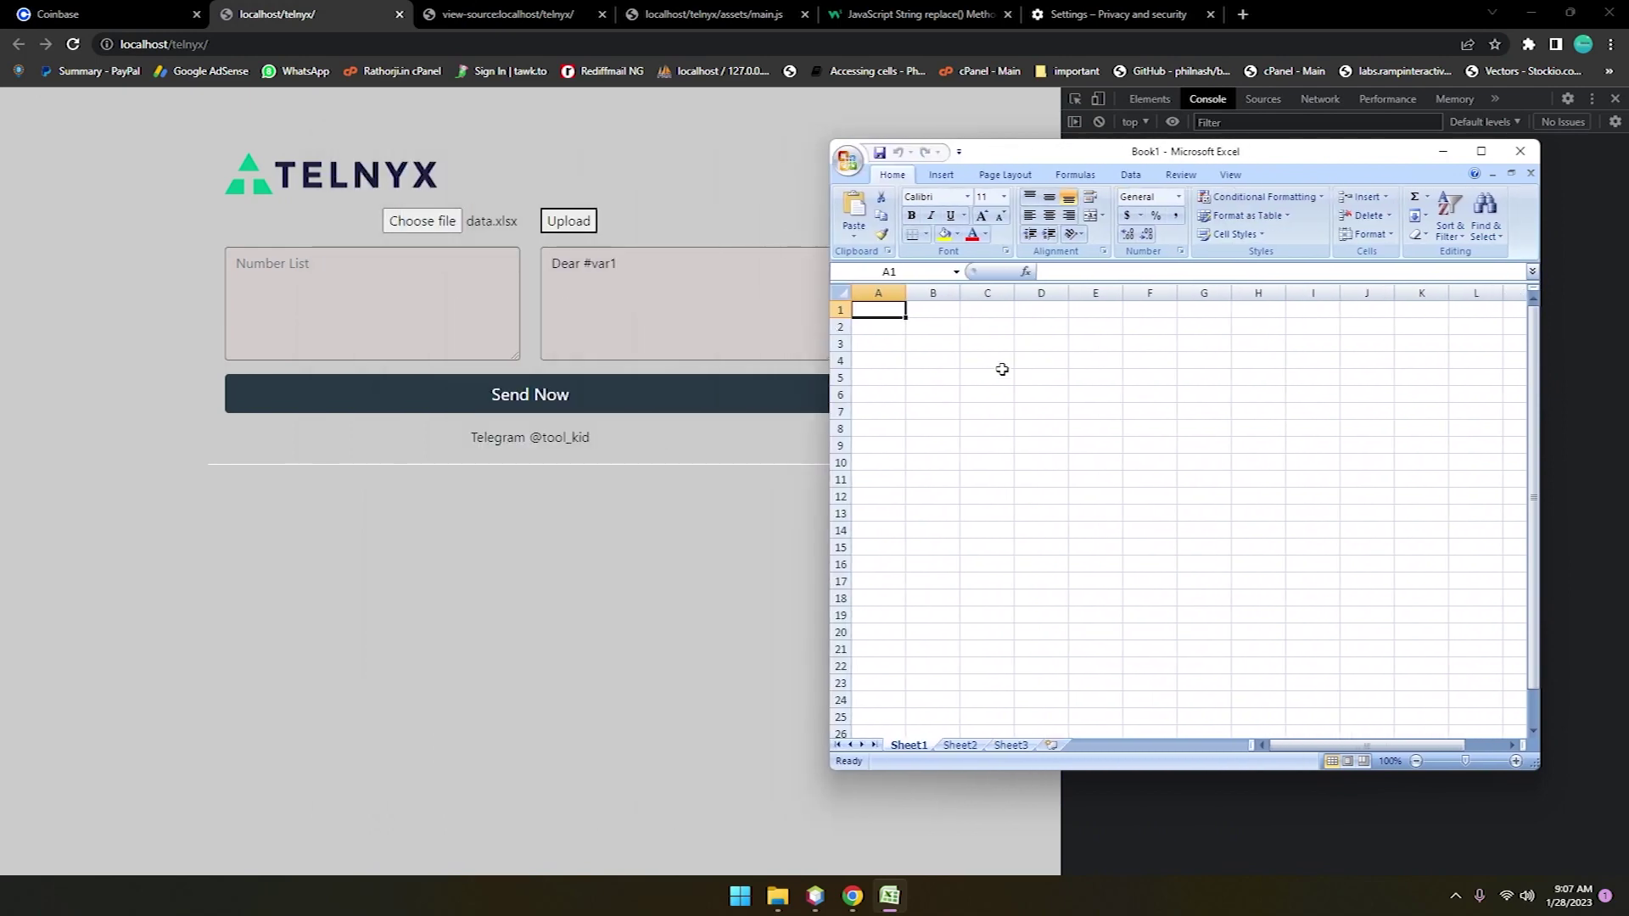
click(377, 304)
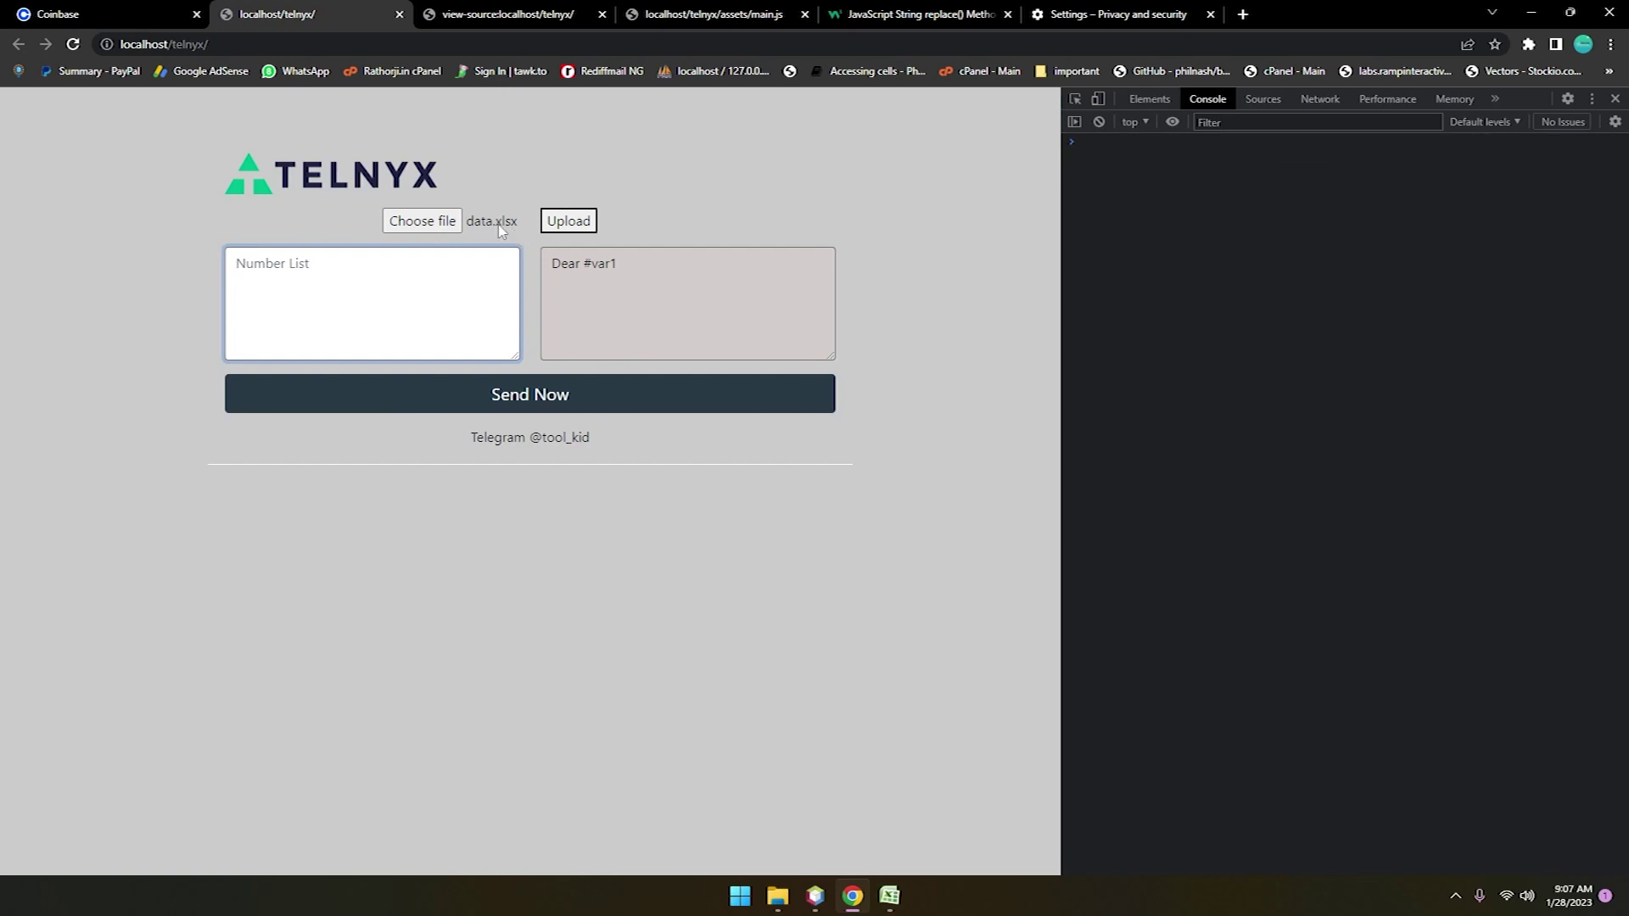
click(889, 896)
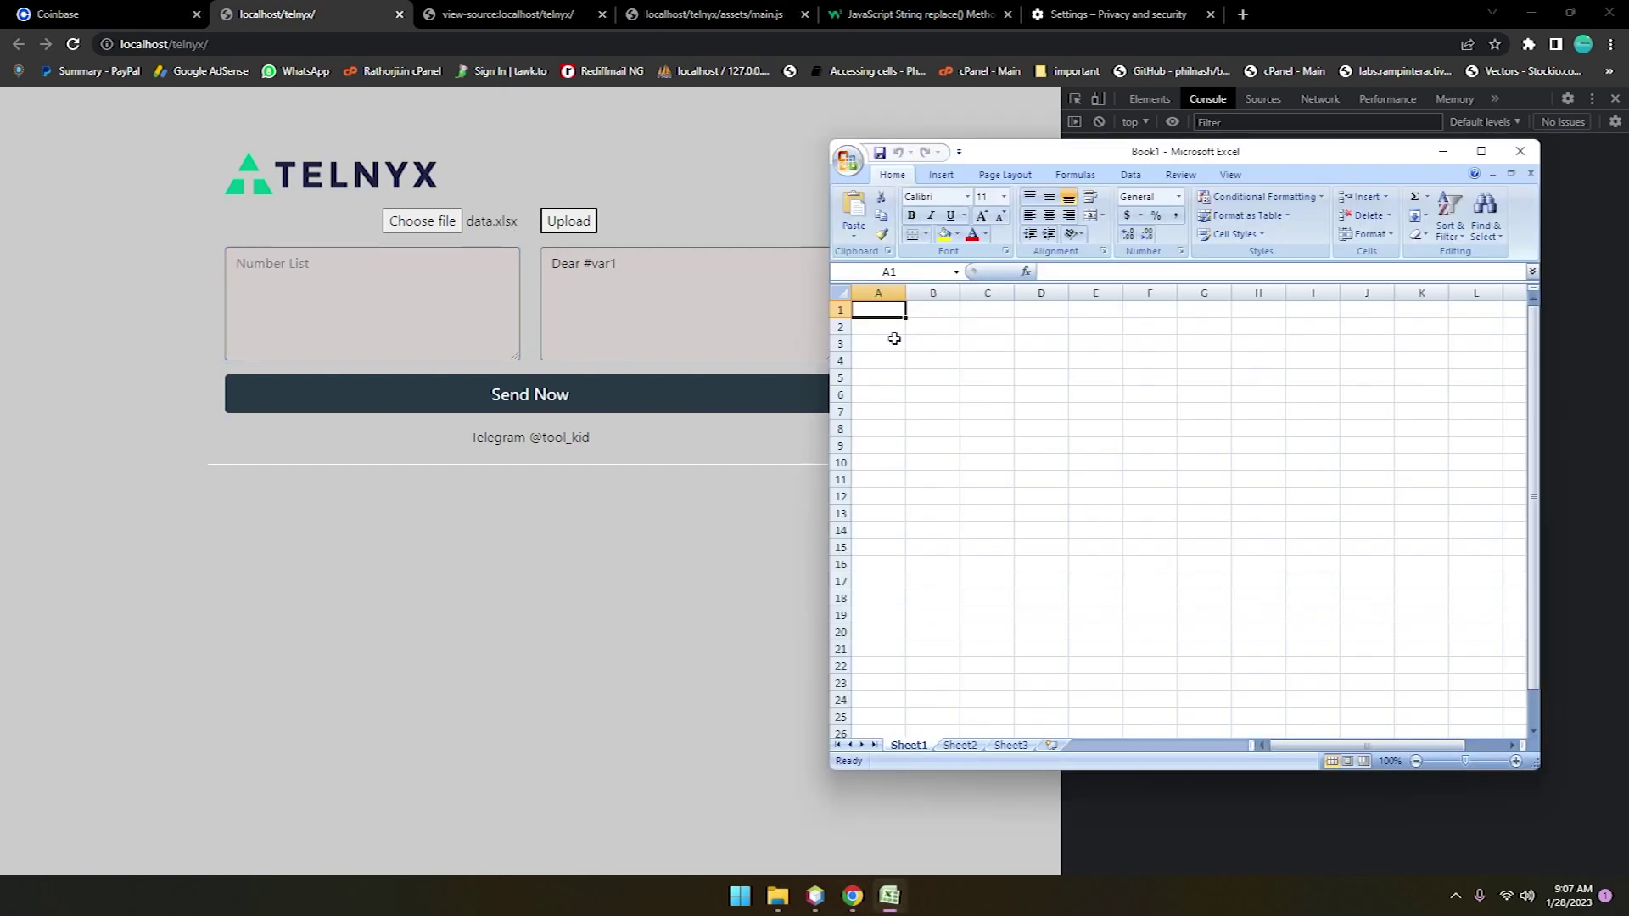
Enter headers phone, name and product in cells A1 to C1
text(nam)
key(BackSpace)
key(BackSpace)
key(BackSpace)
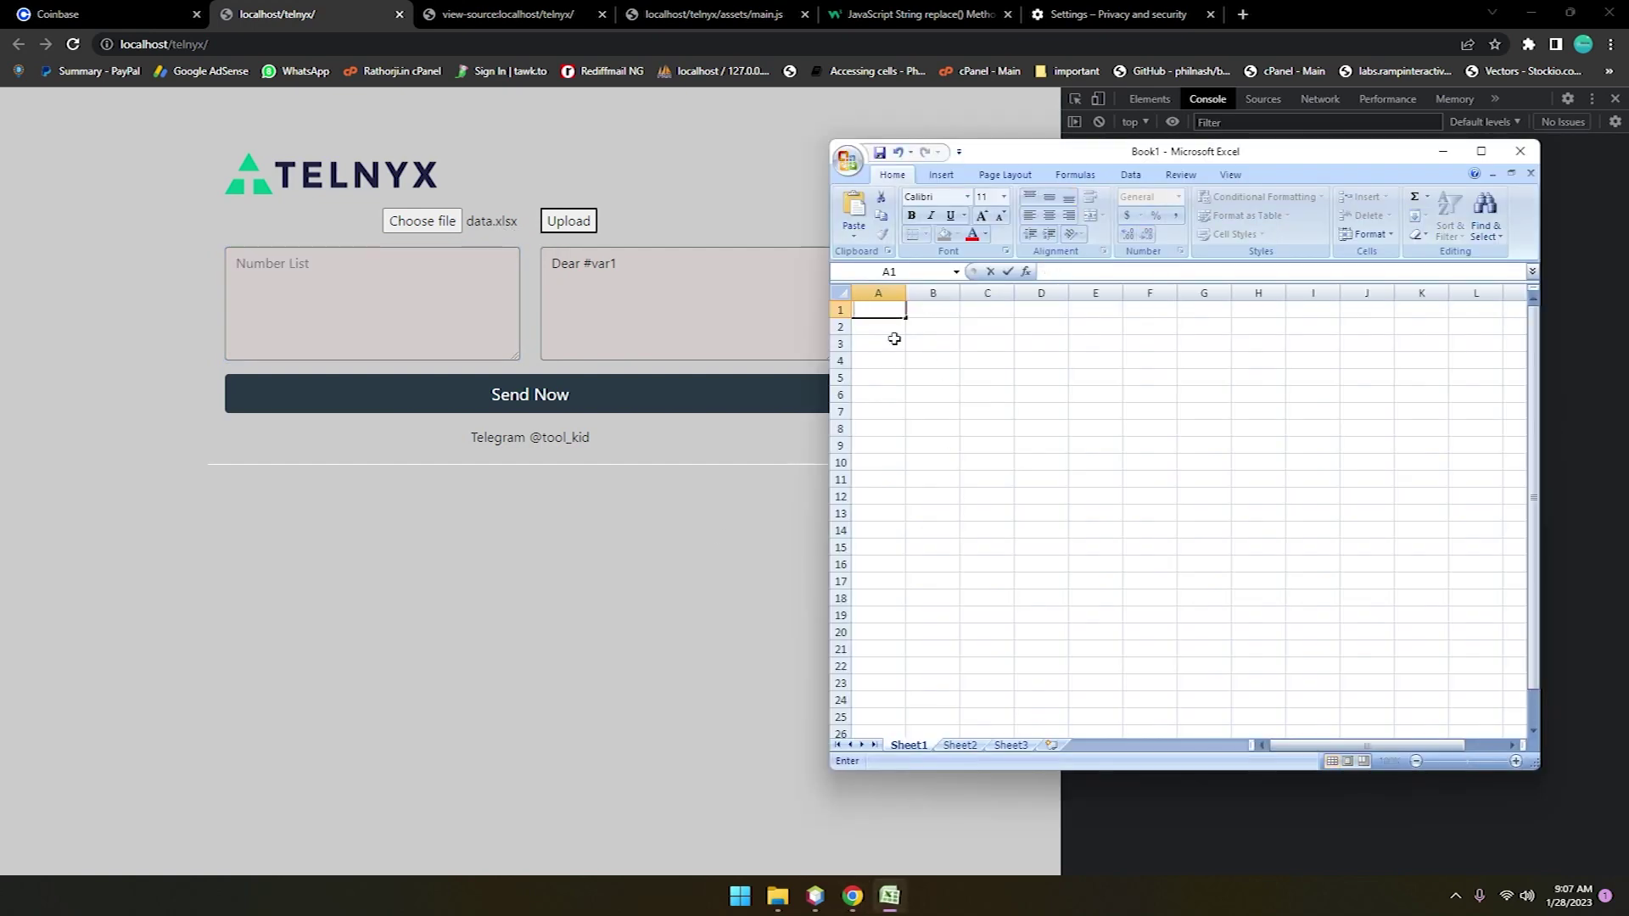
text(phone)
click(939, 311)
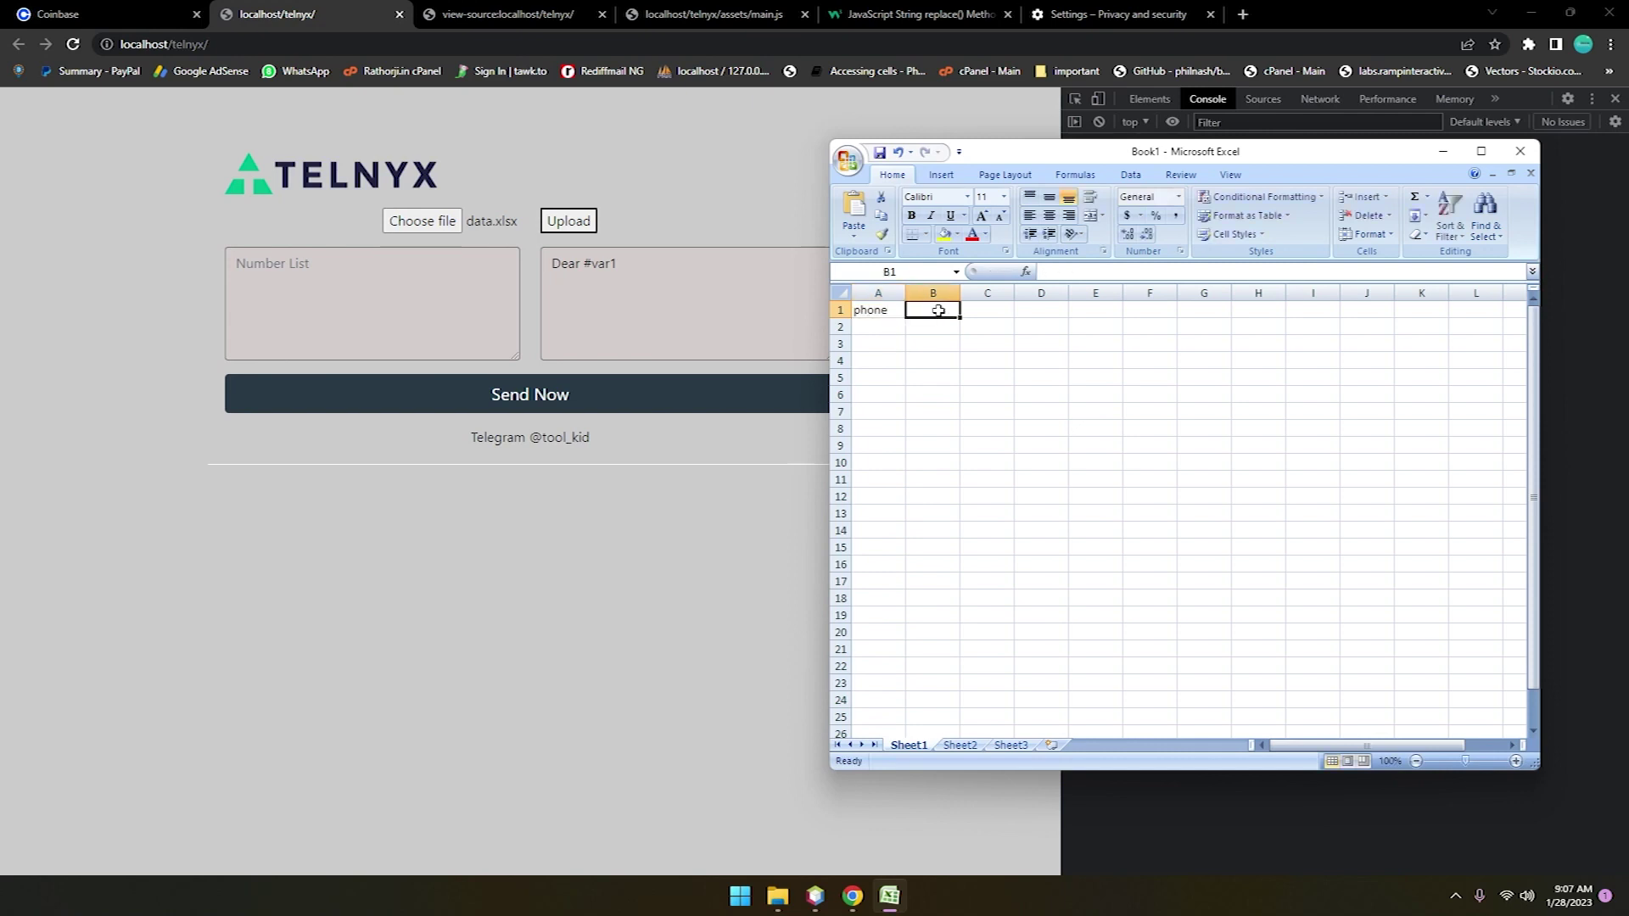
text(name)
click(984, 311)
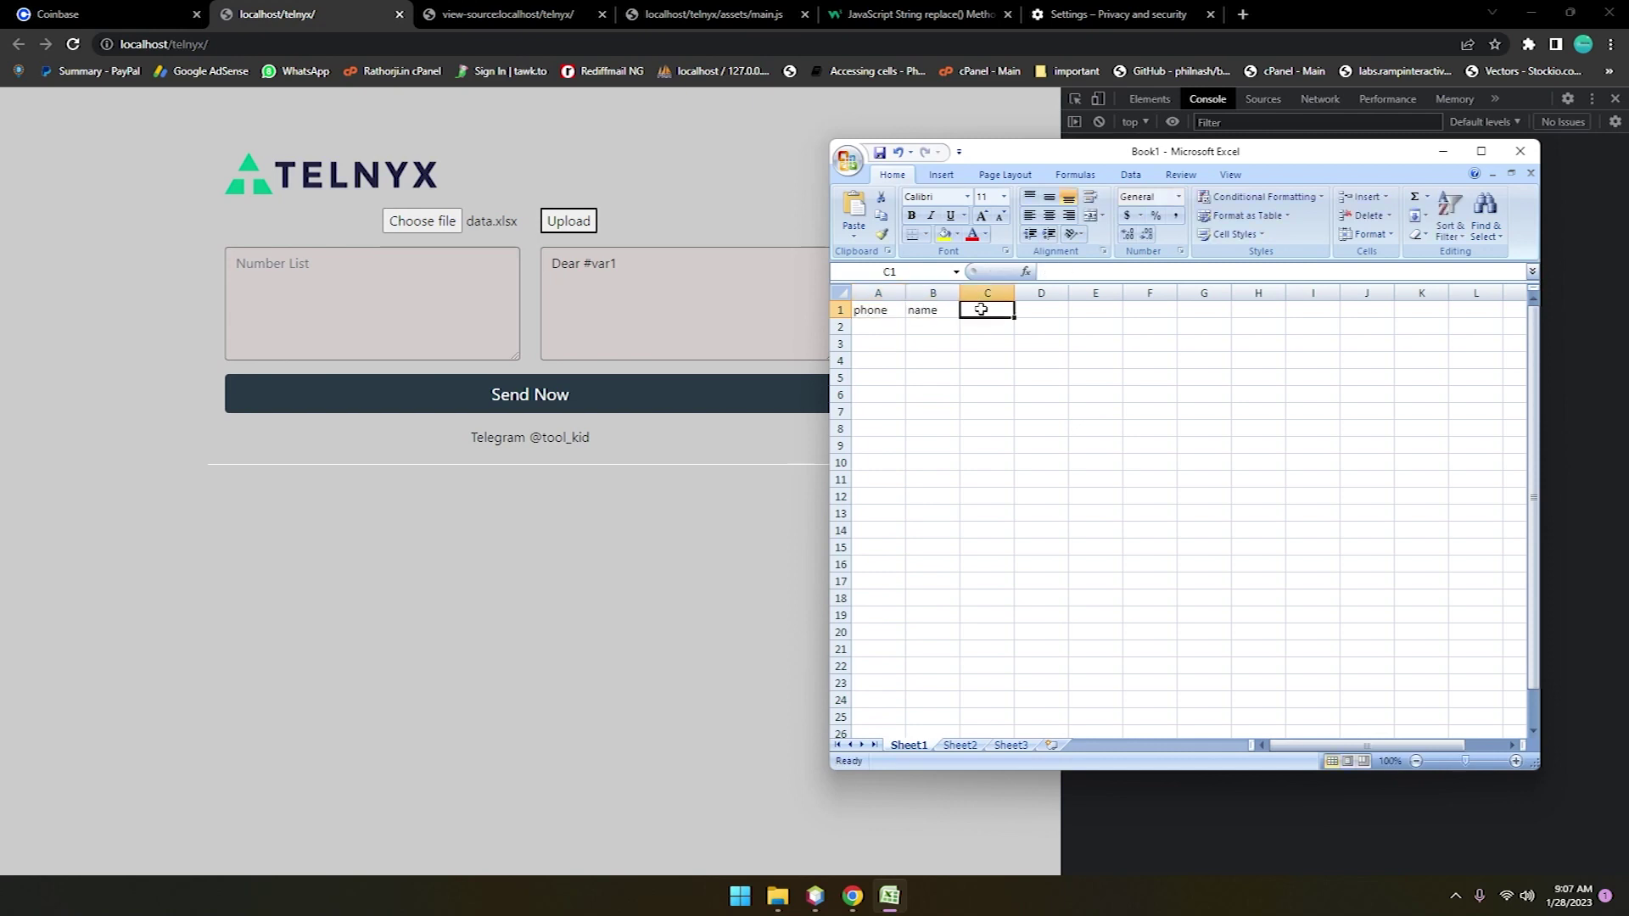
text(product)
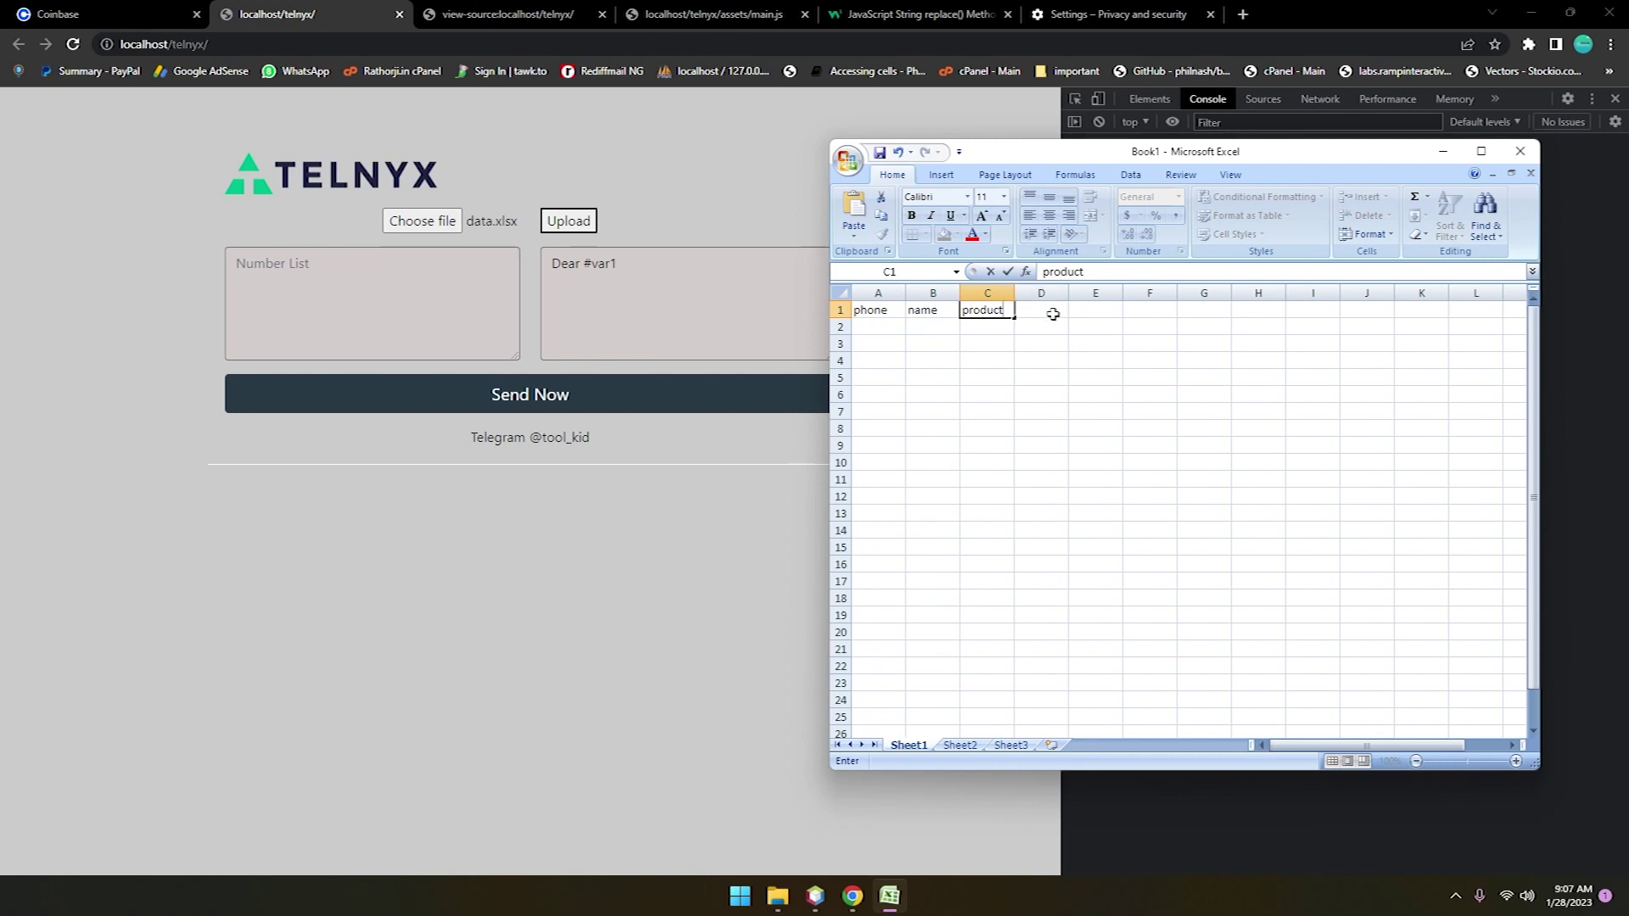
click(1053, 317)
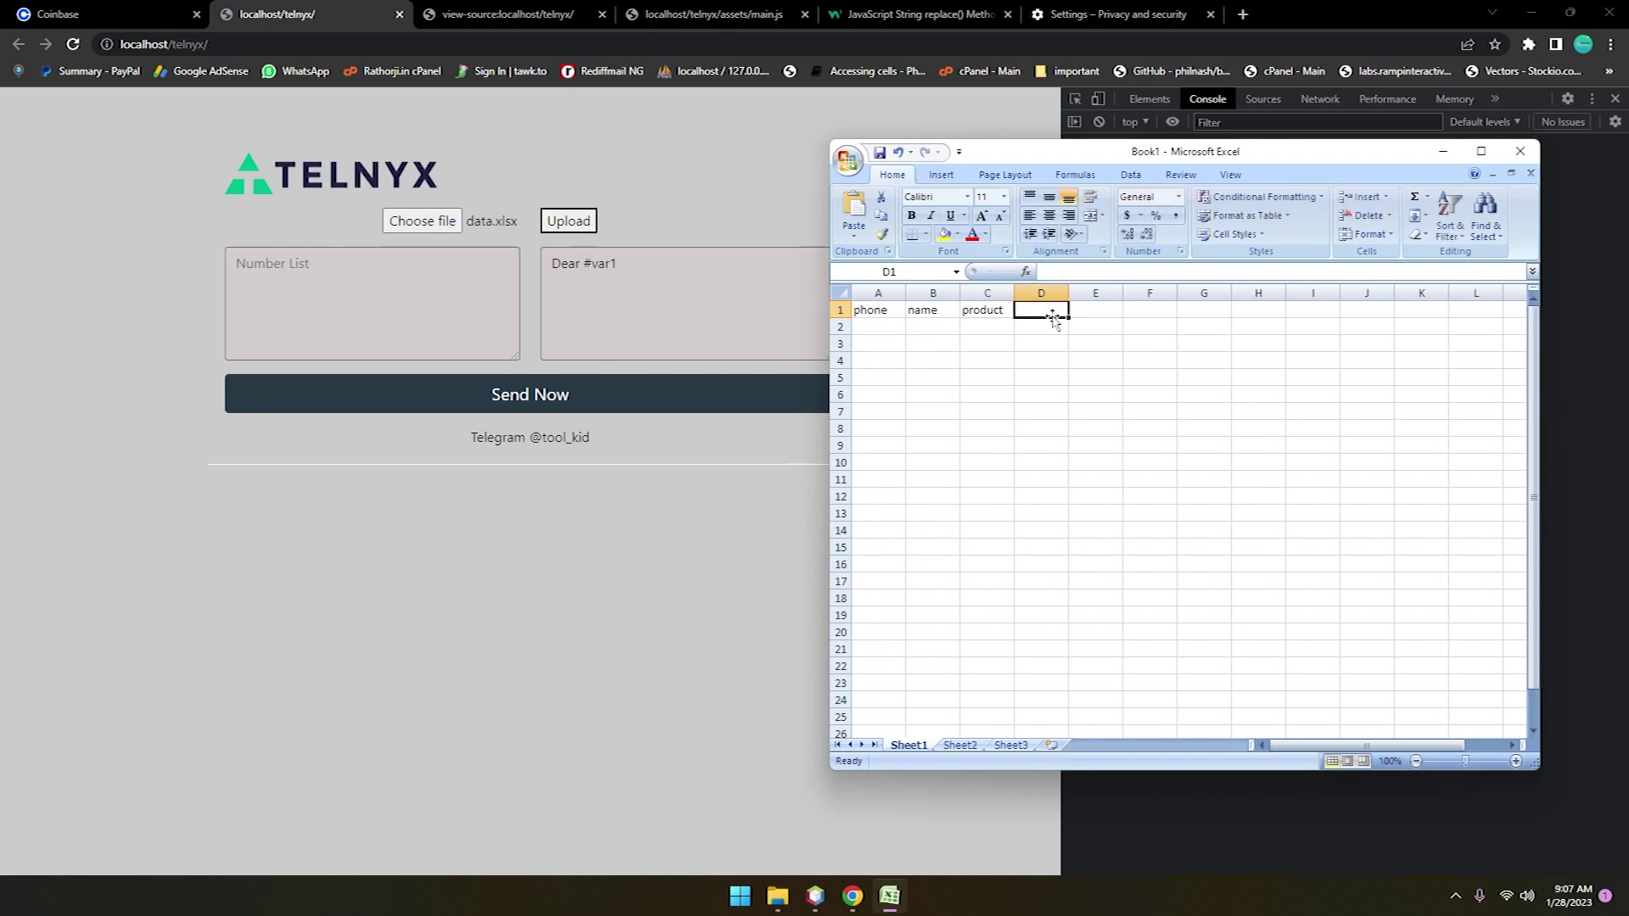
Enter phone number 125542255 in A2 and maximize the Excel window
click(890, 334)
text(1255422)
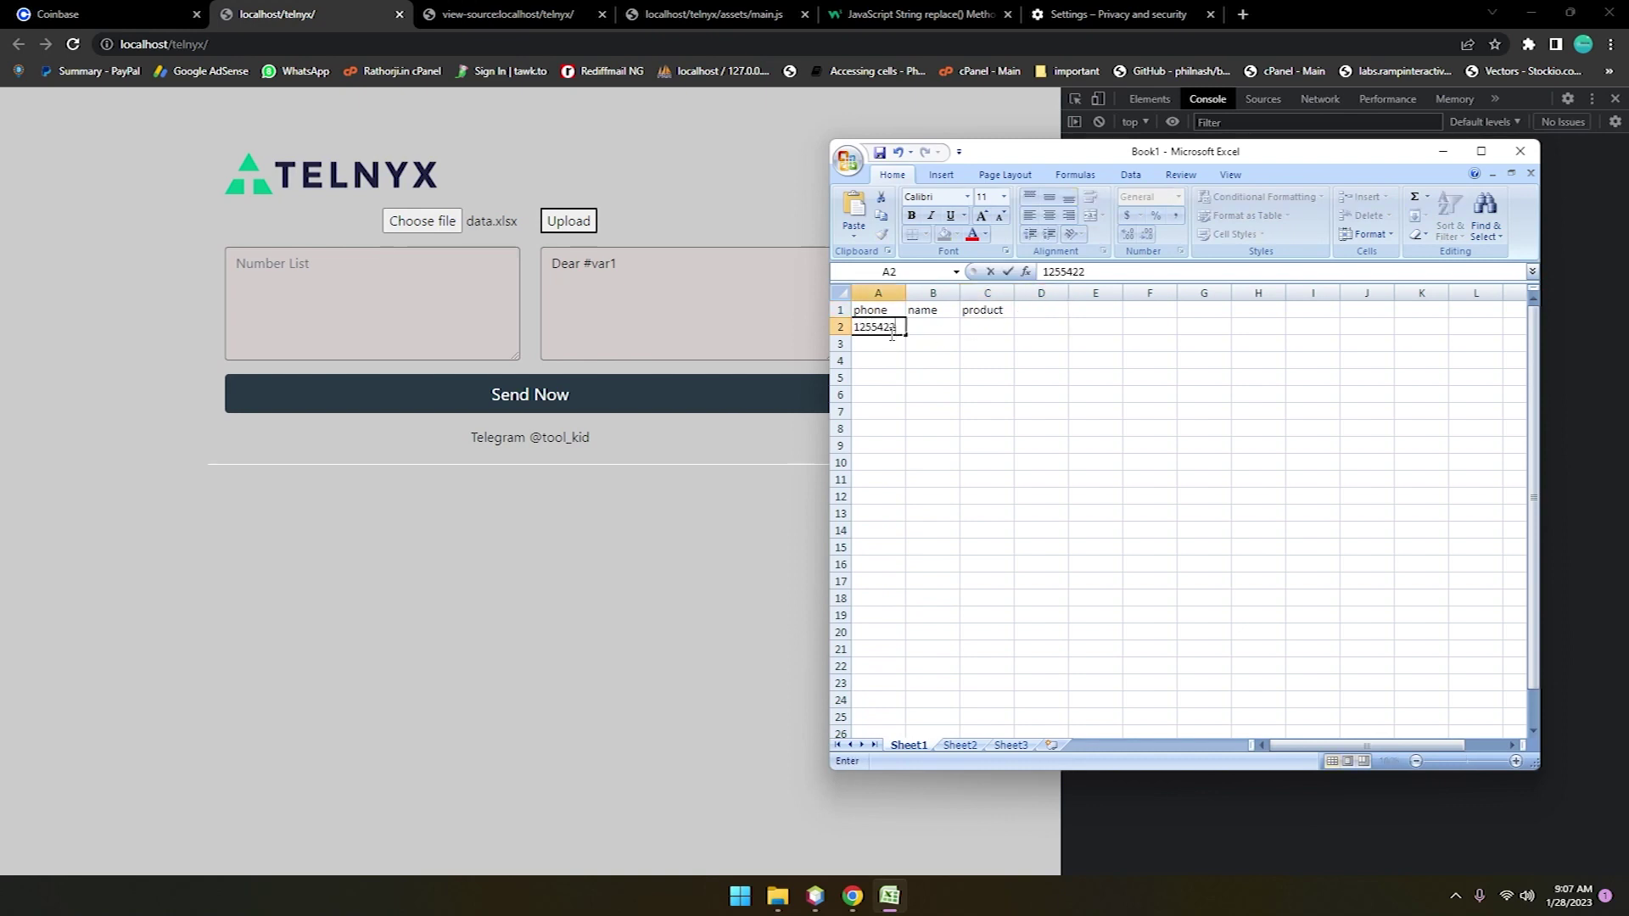
text(55)
key(F2)
click(1482, 151)
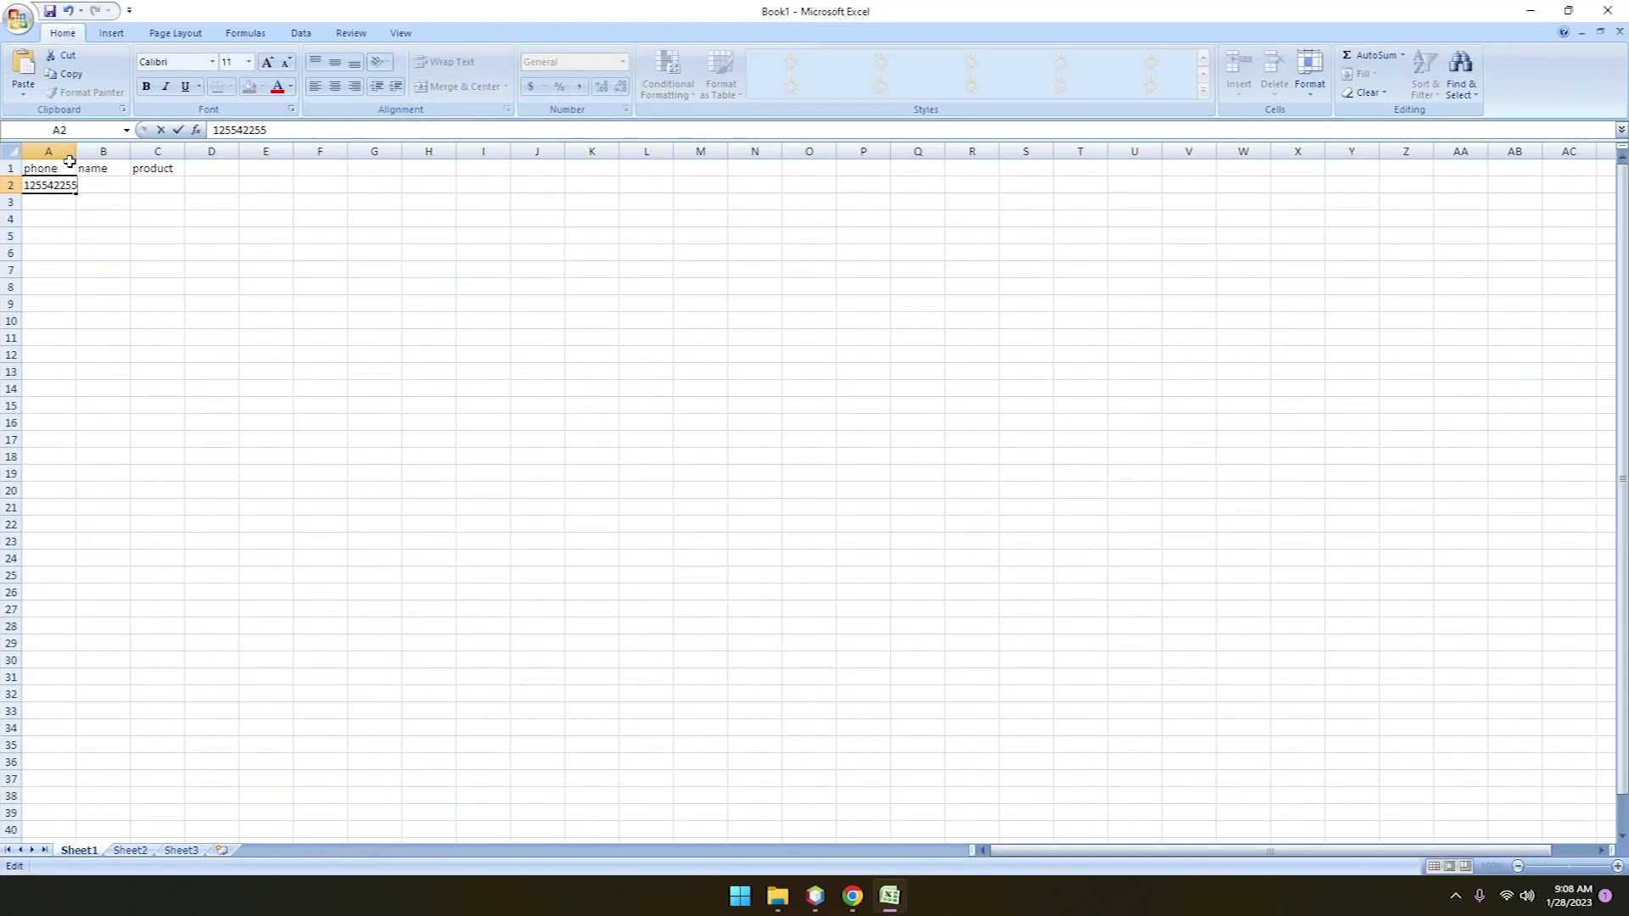
Widen column A and enter the name jerry in B2
drag(73, 151, 78, 151)
click(120, 191)
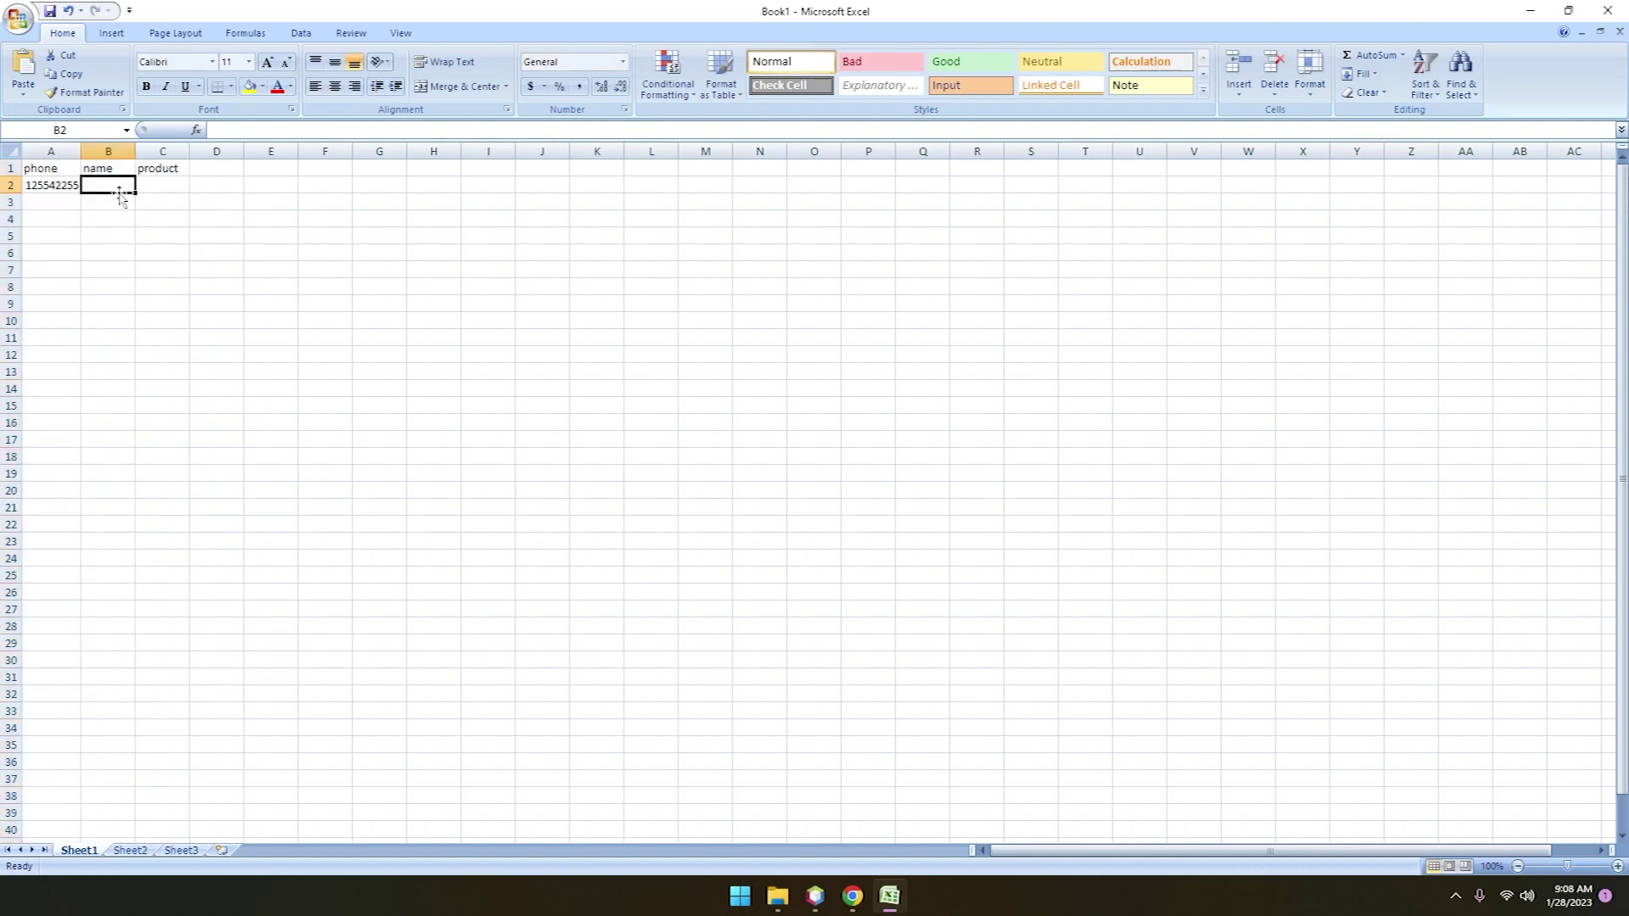
text(customer)
key(BackSpace)
key(BackSpace)
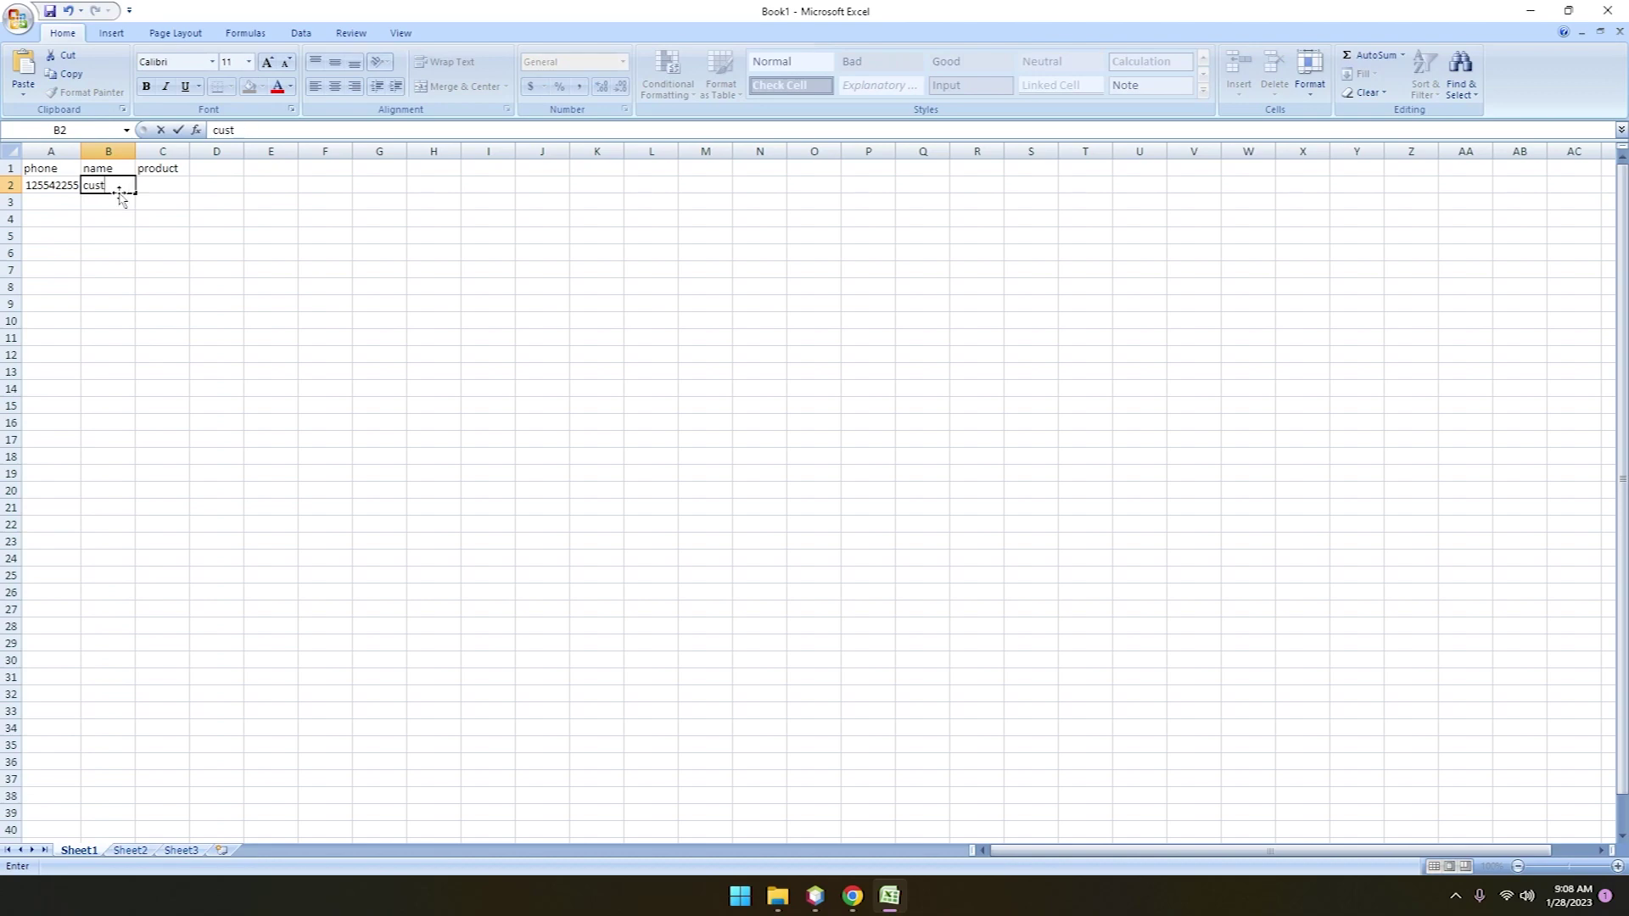
key(BackSpace)
key(BackSpace)
key(BackSpace)
key(BackSpace)
text(j)
text(erry)
click(155, 188)
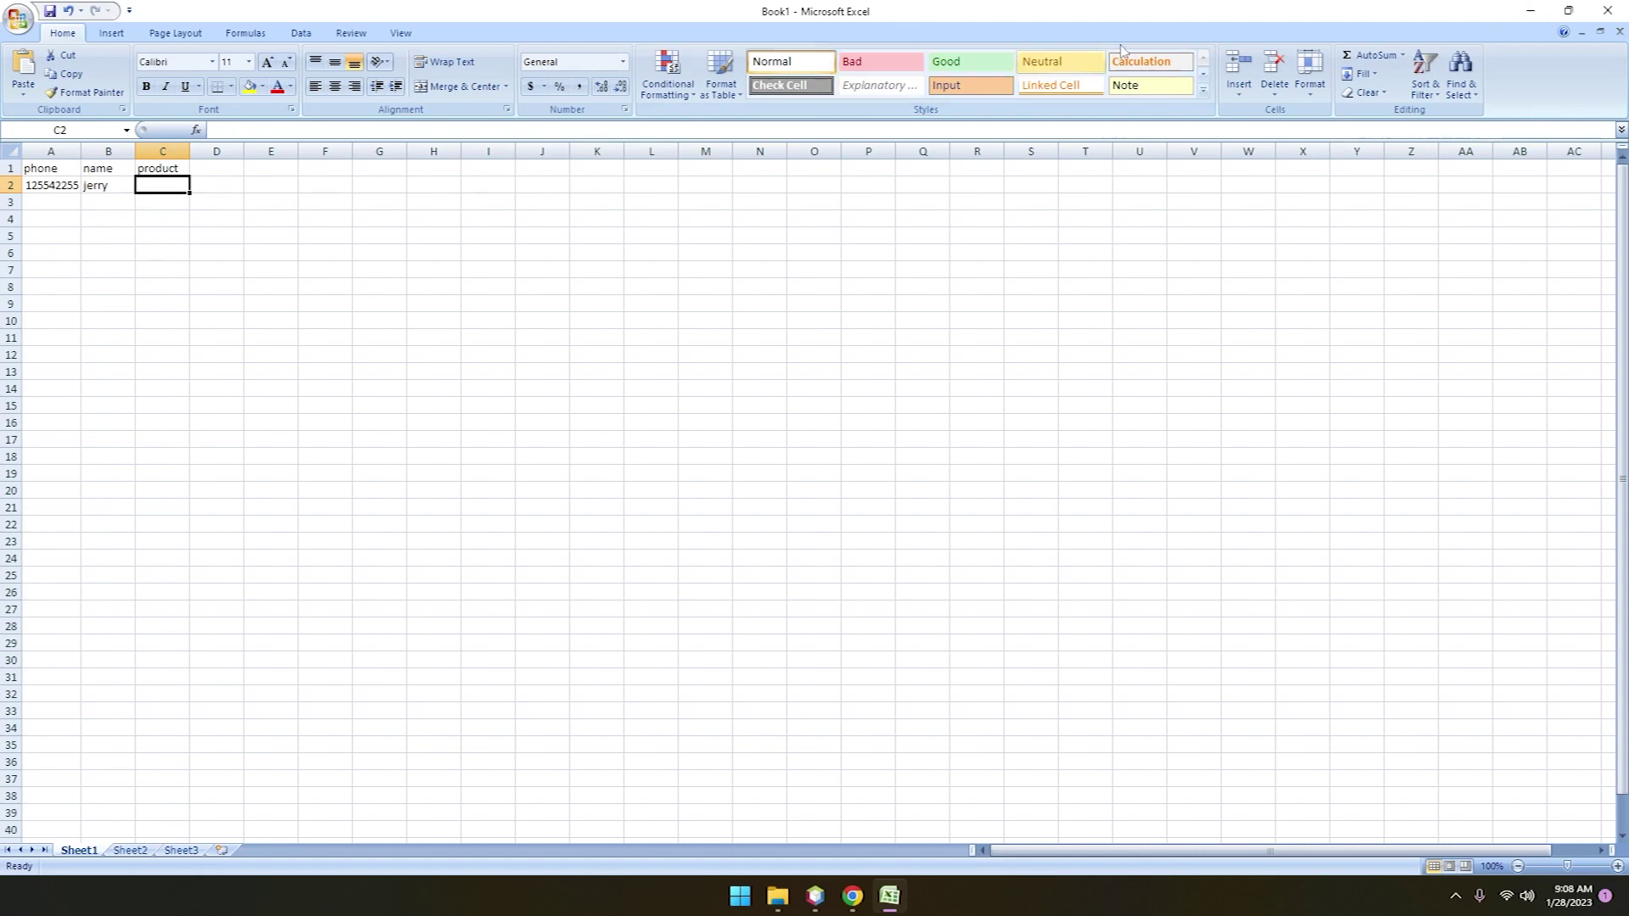
Fill the phone number from A2 down to A11, then minimize Excel
click(51, 189)
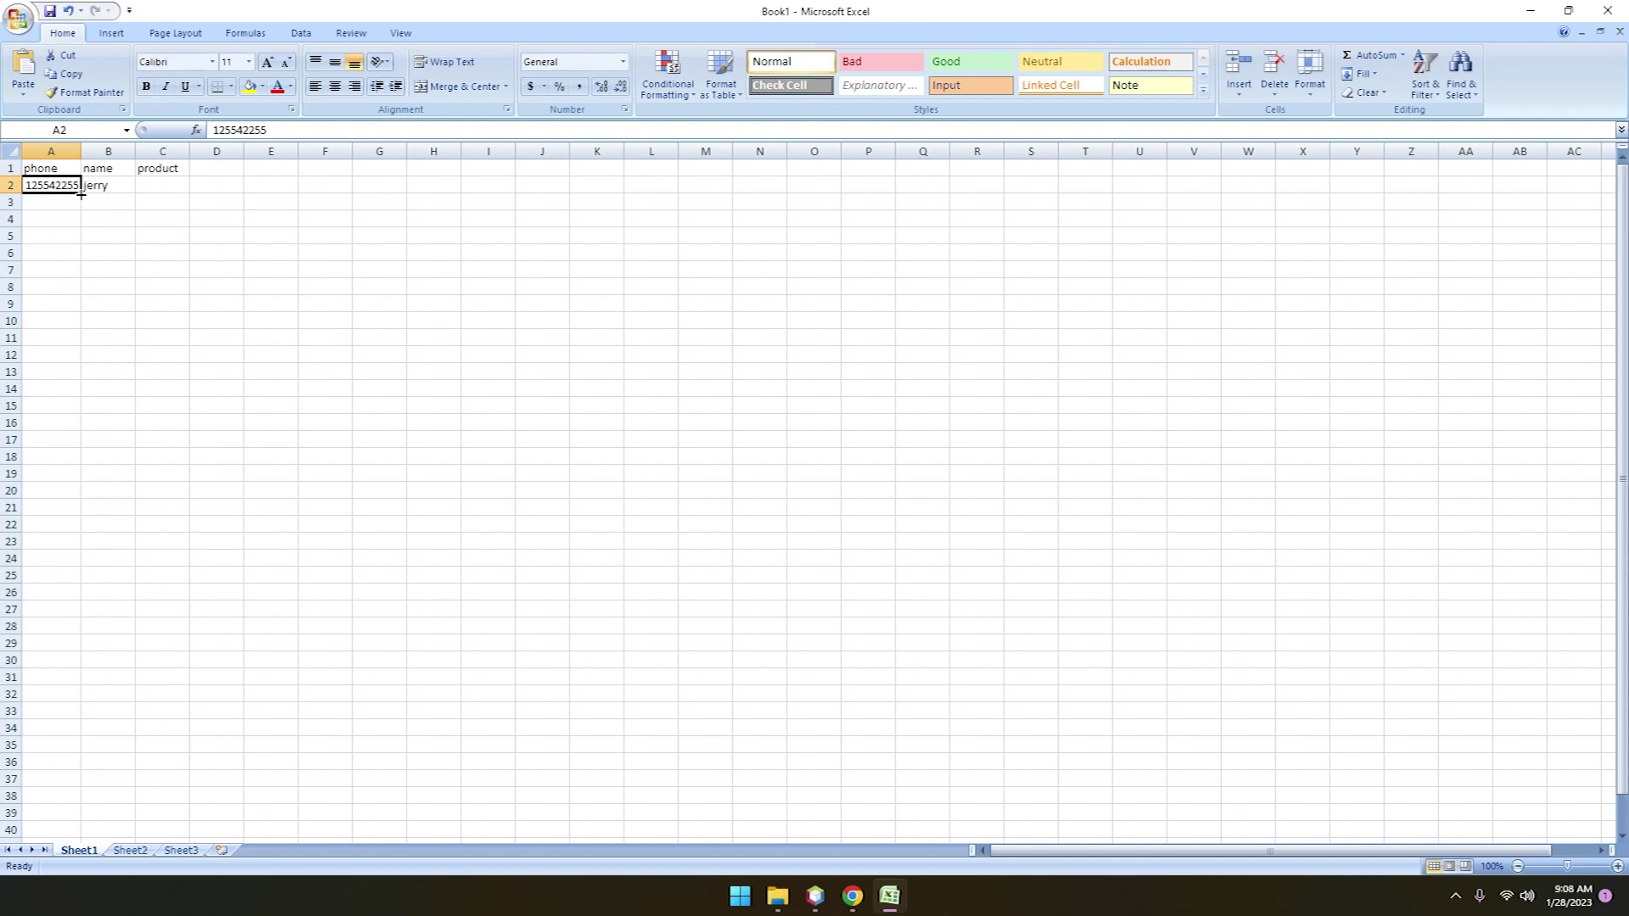
drag(81, 194, 75, 339)
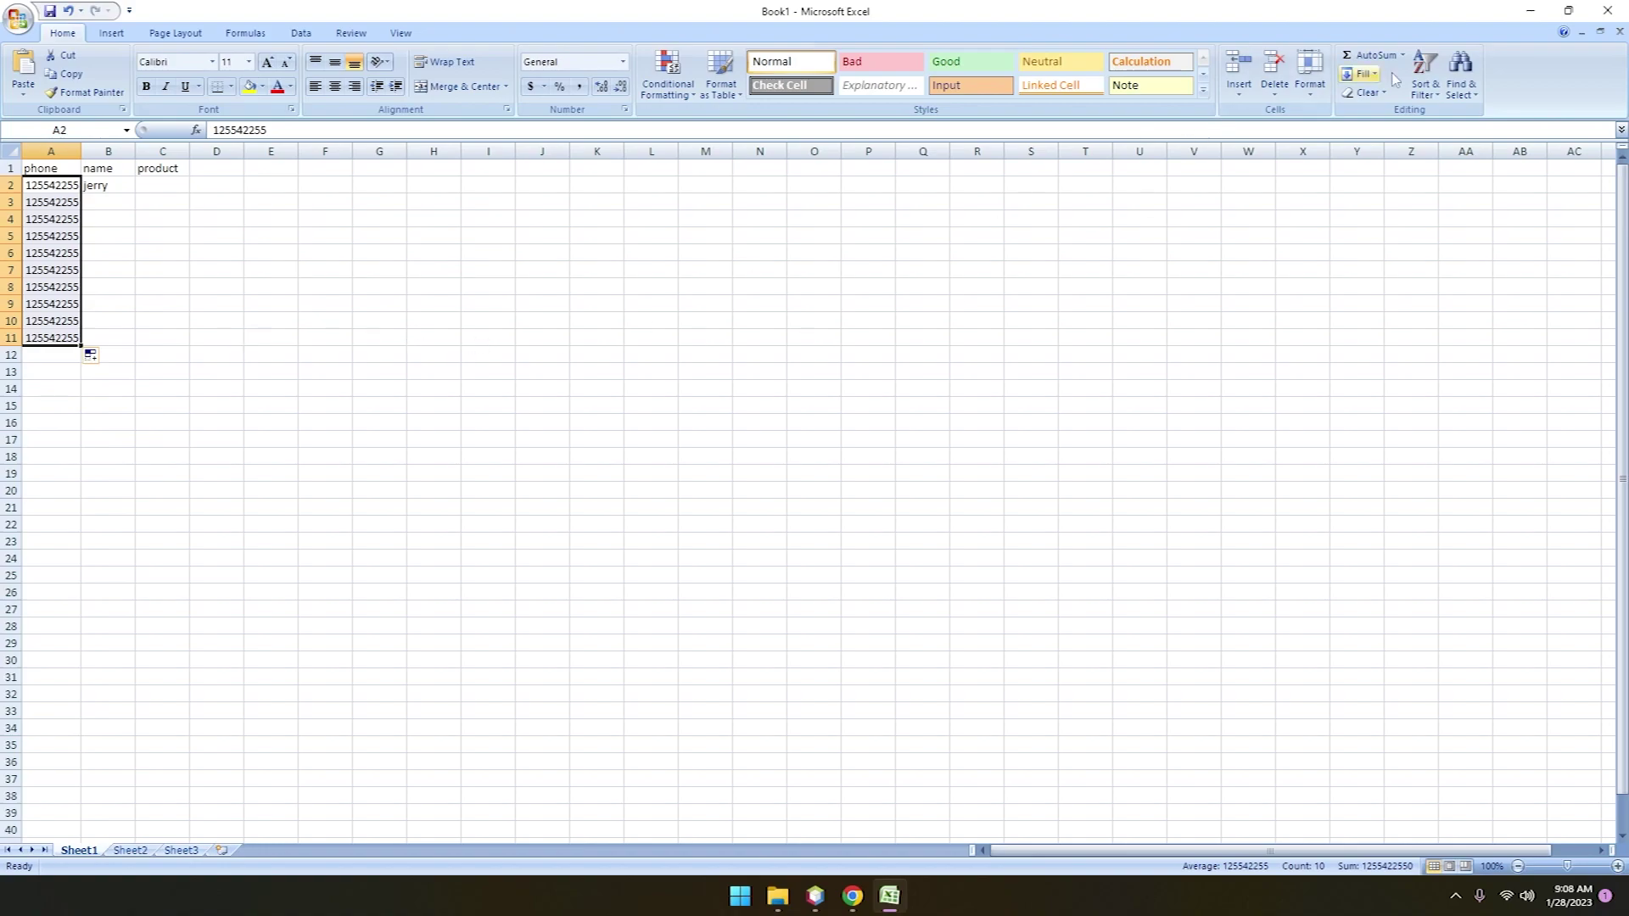
click(1530, 10)
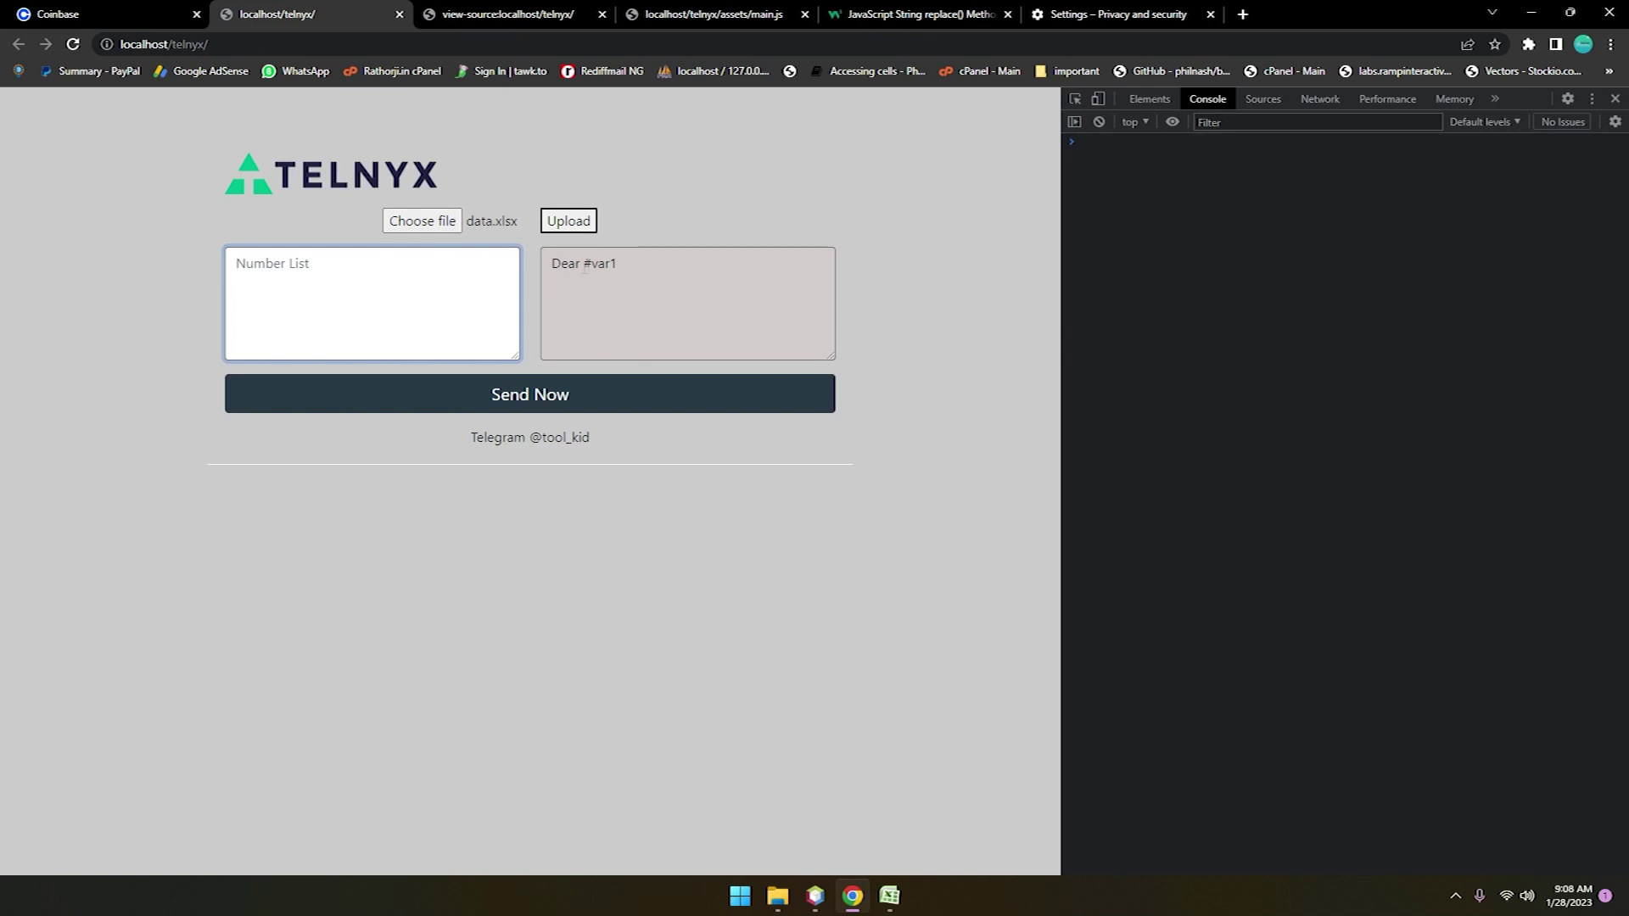
Append ', message' after 'Dear #var1' in the message text
click(624, 263)
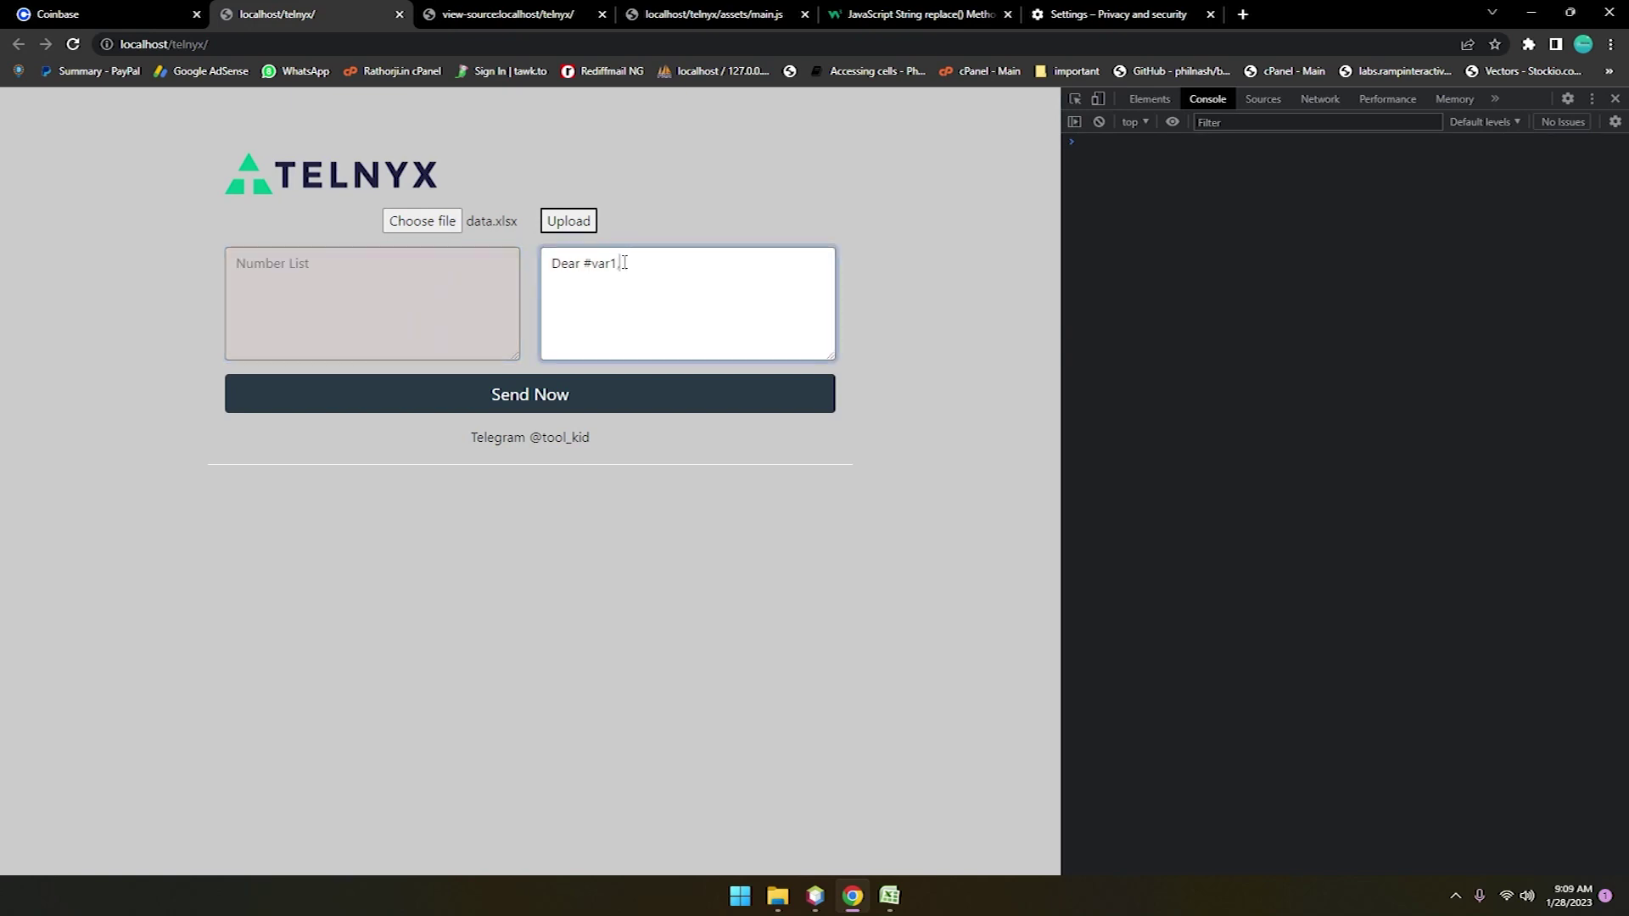
text(,e)
text(mailing you )
text(regard)
key(BackSpace)
key(BackSpace)
key(BackSpace)
key(BackSpace)
key(BackSpace)
key(BackSpace)
key(BackSpace)
key(BackSpace)
key(BackSpace)
key(BackSpace)
key(BackSpace)
text(message)
Upload data.xlsx to log personalized messages, then switch to NetBeans showing index.php
click(575, 226)
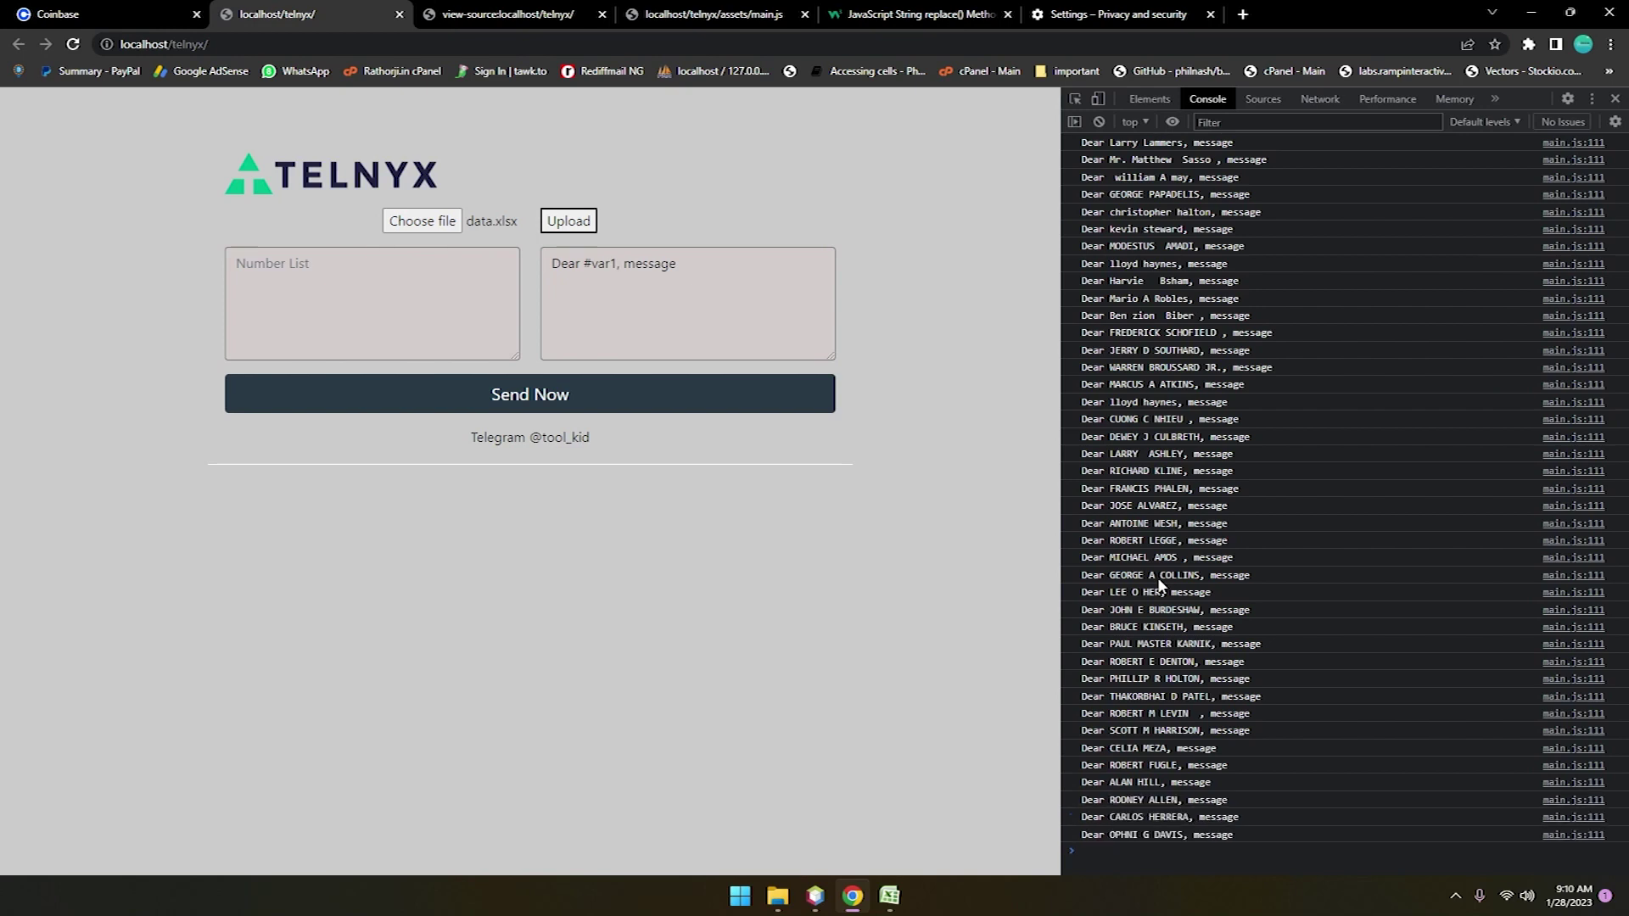
click(815, 895)
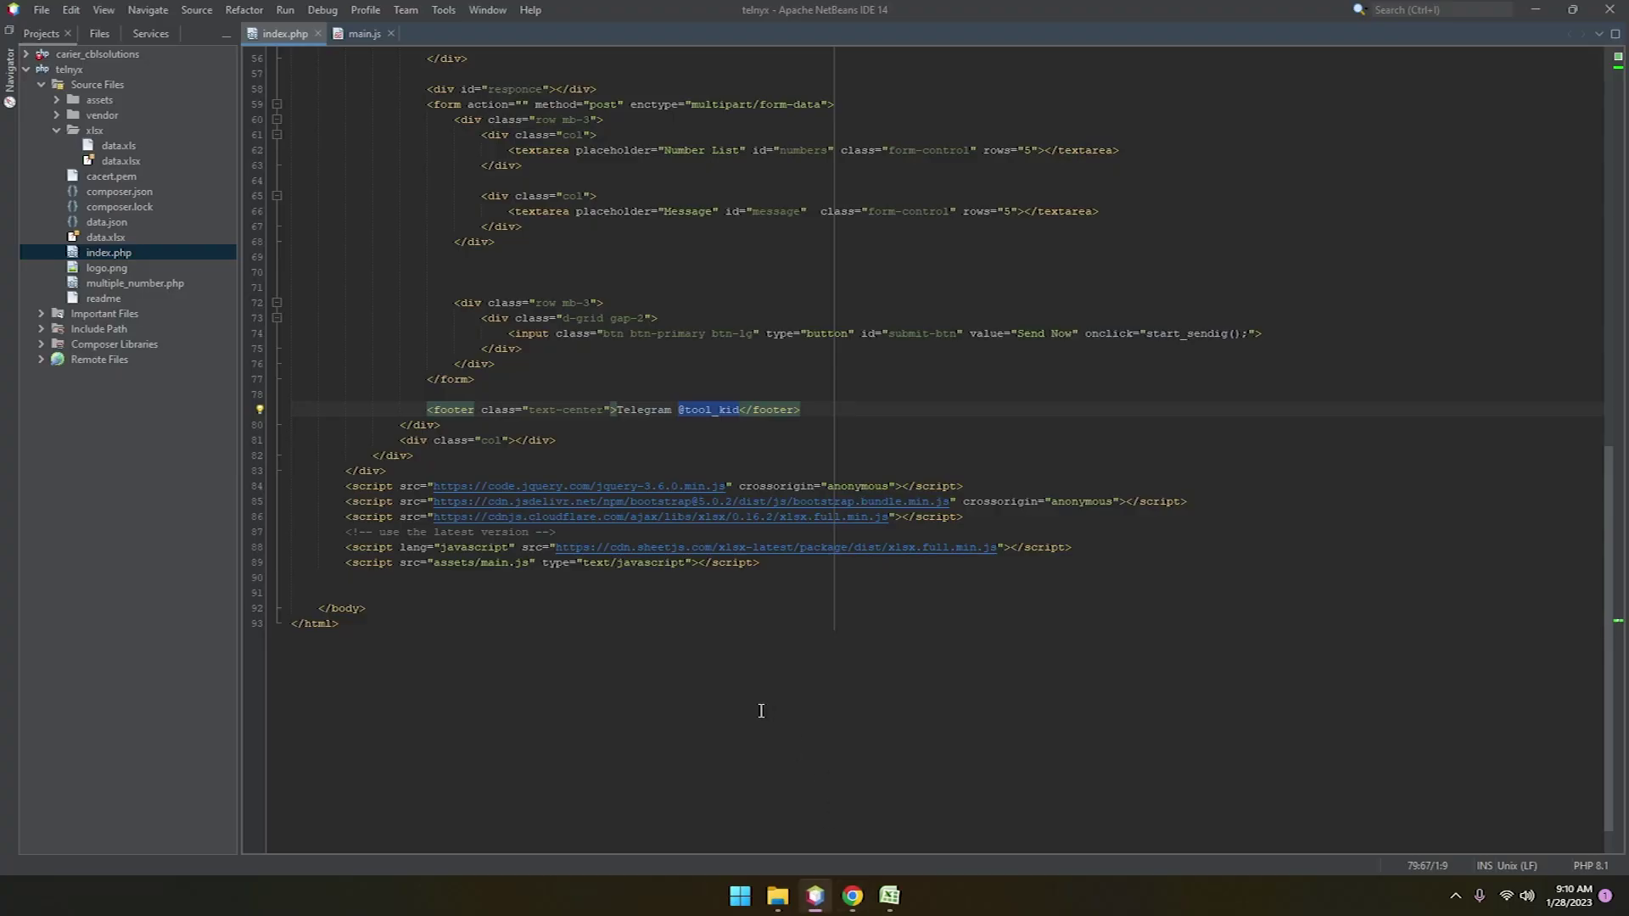
click(365, 34)
scroll(440, 417, up, 2)
scroll(440, 417, down, 3)
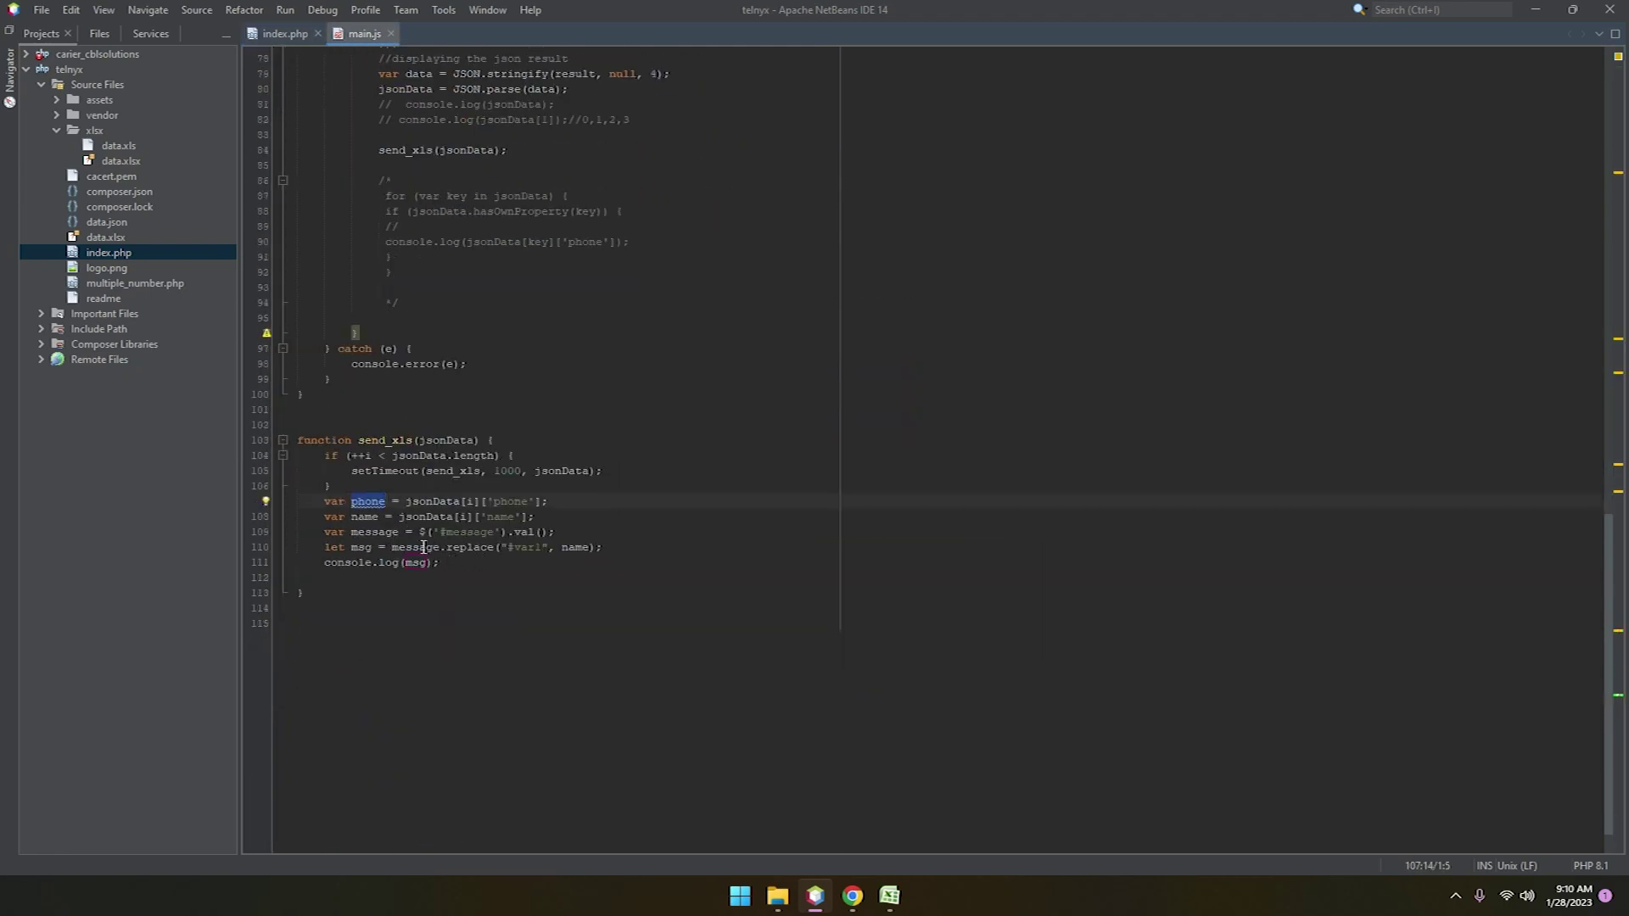
double_click(389, 442)
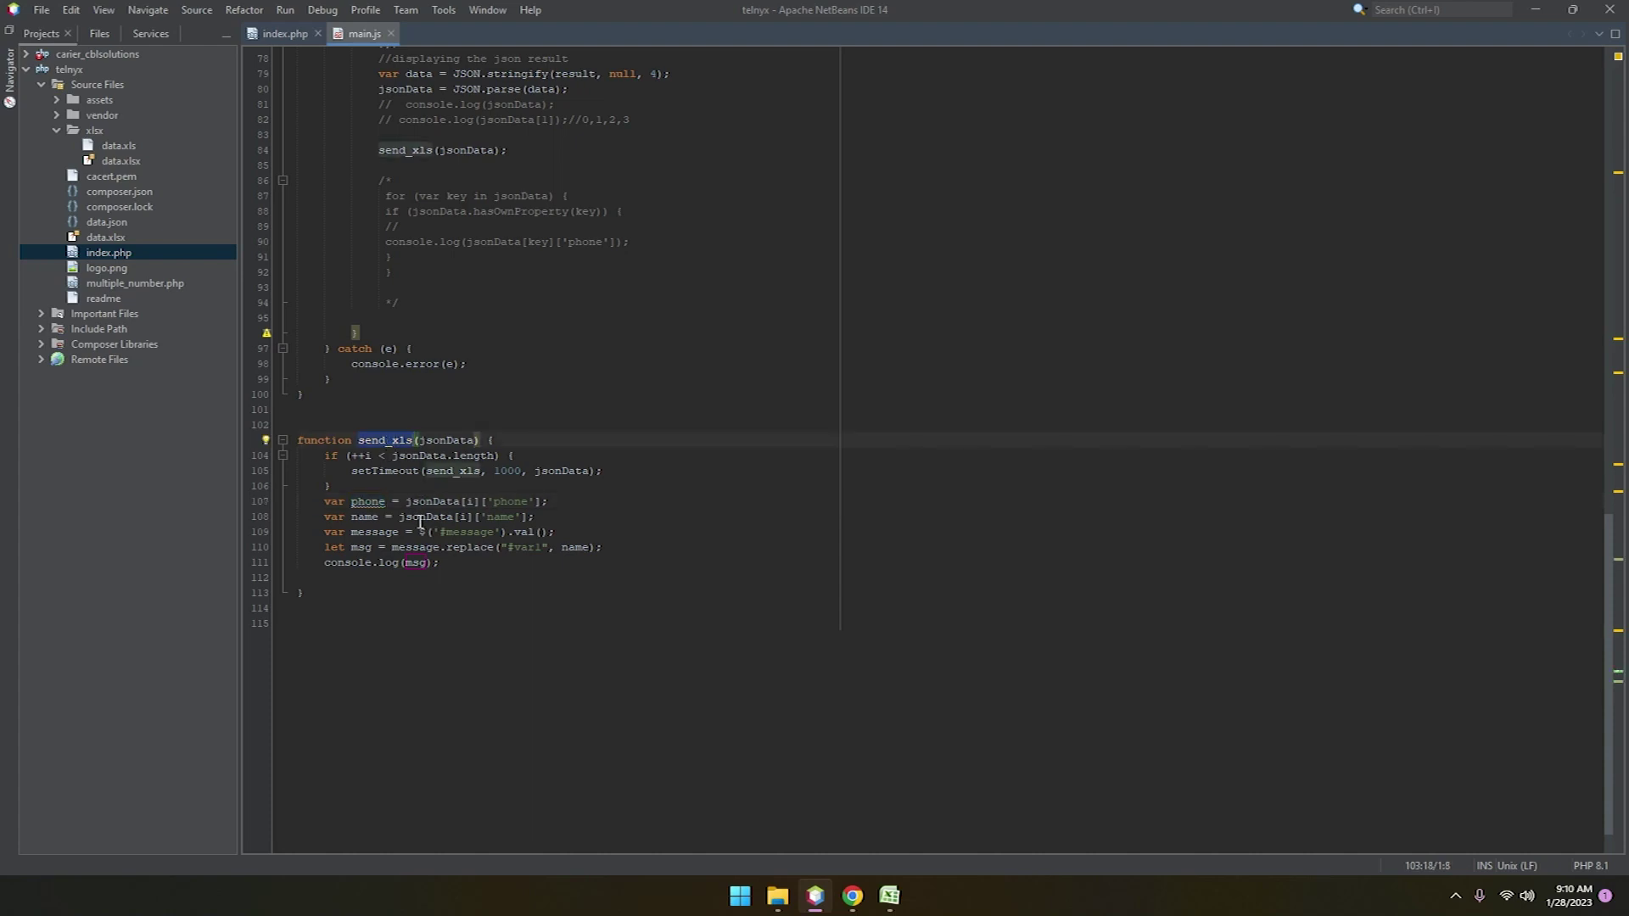
click(851, 896)
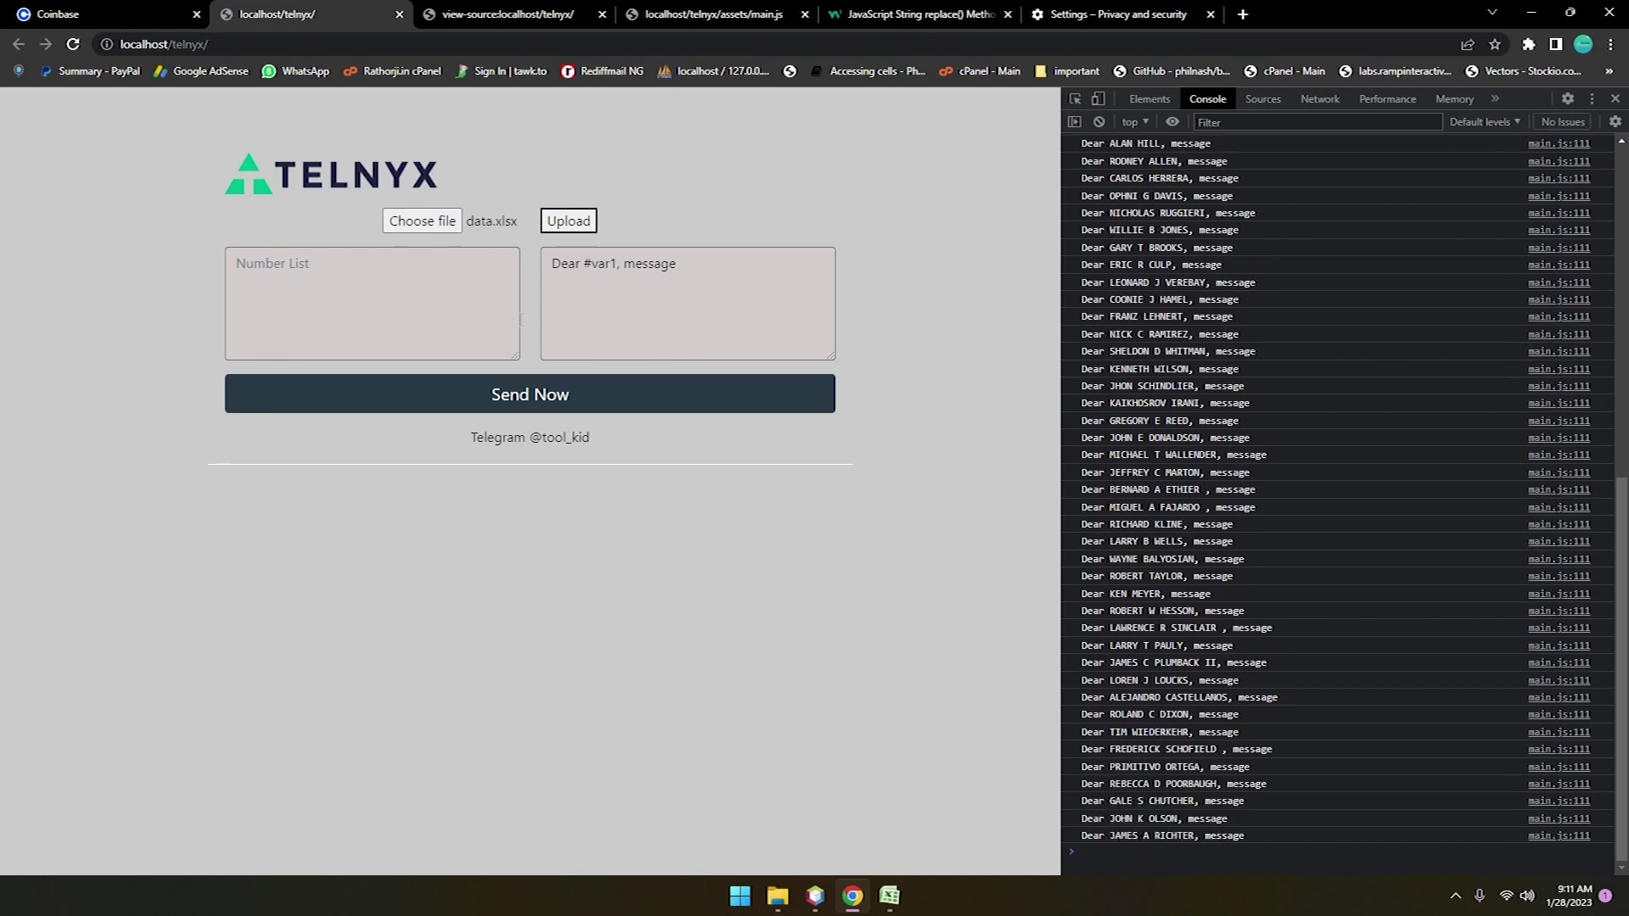
Add ' #var2' after 'message' in the message text, dropping the stray word 'you'
click(682, 268)
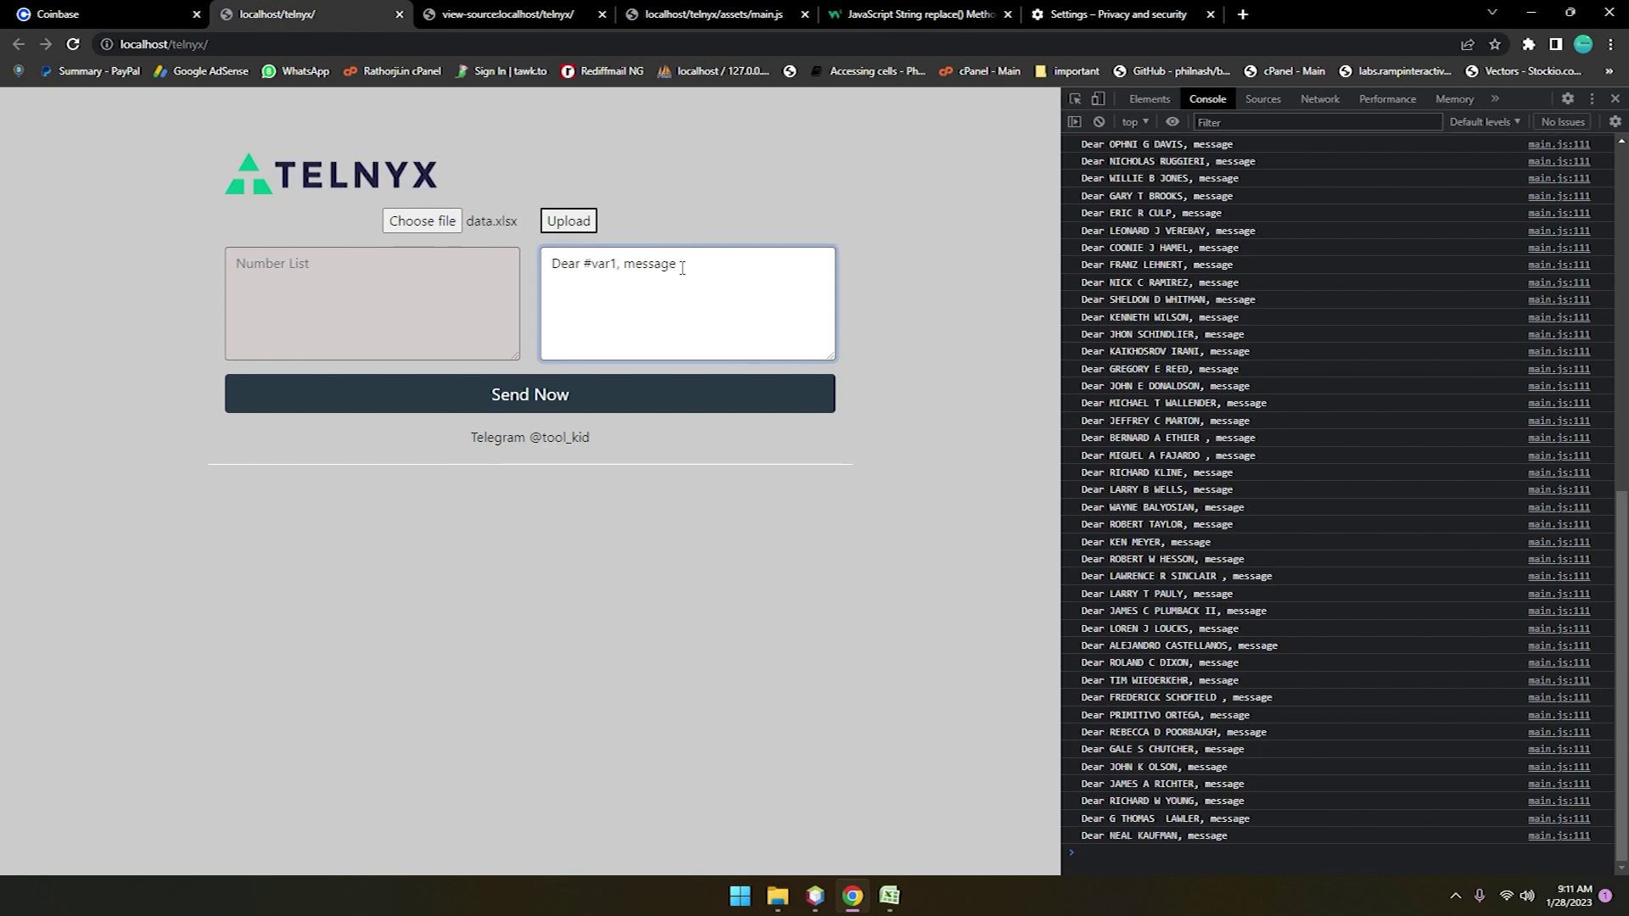
text(#var2 )
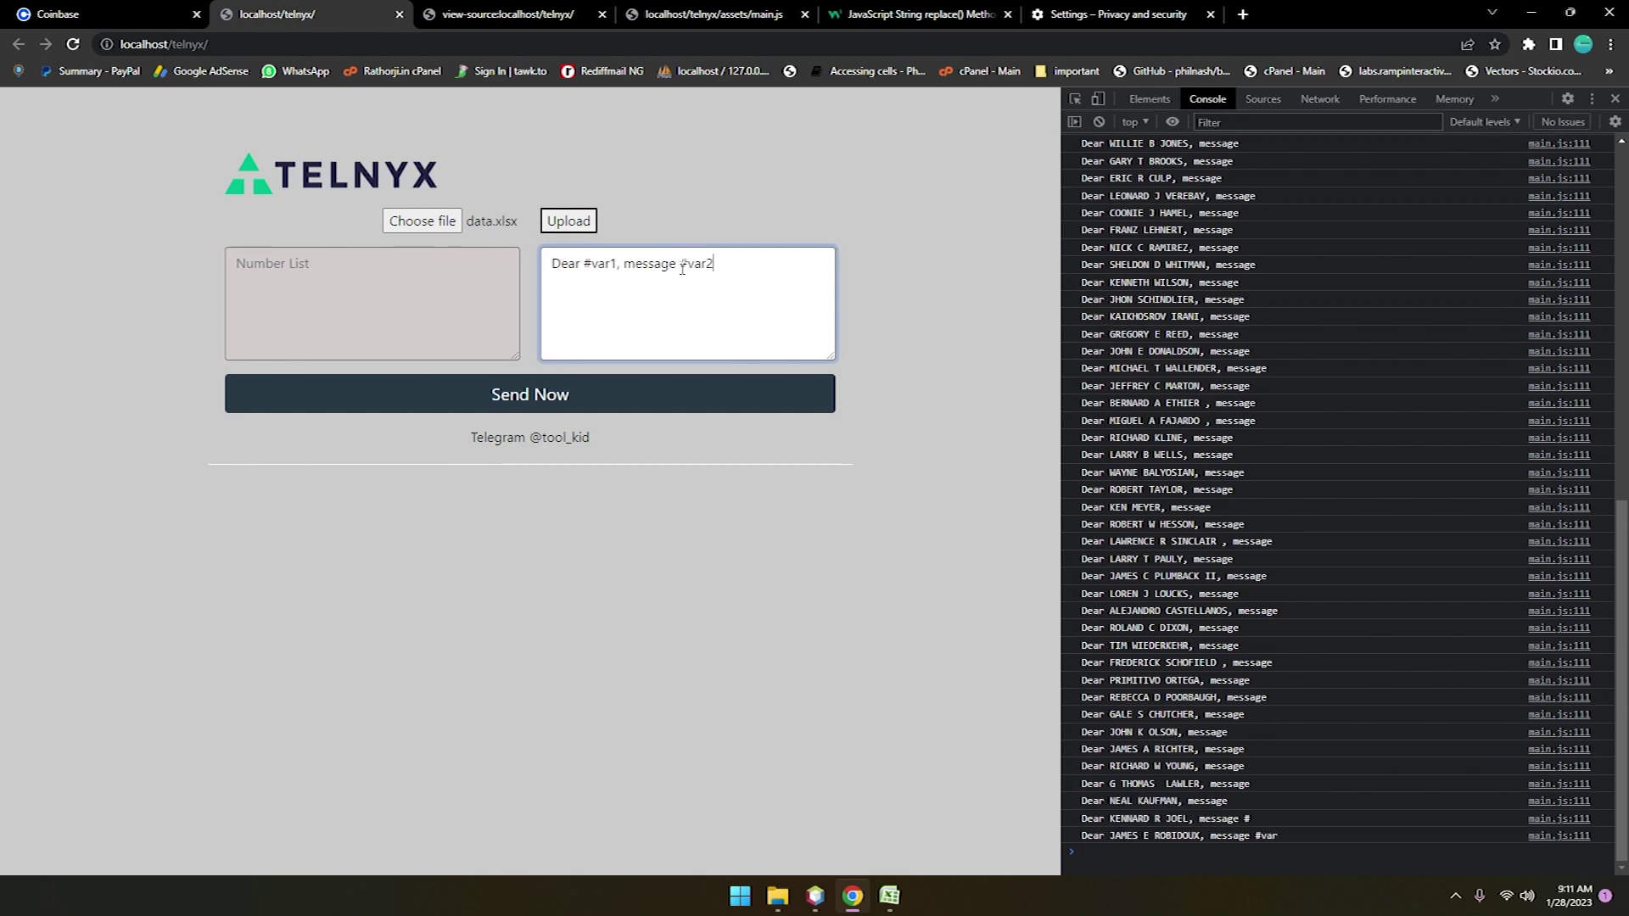
text(you)
key(BackSpace)
key(BackSpace)
key(BackSpace)
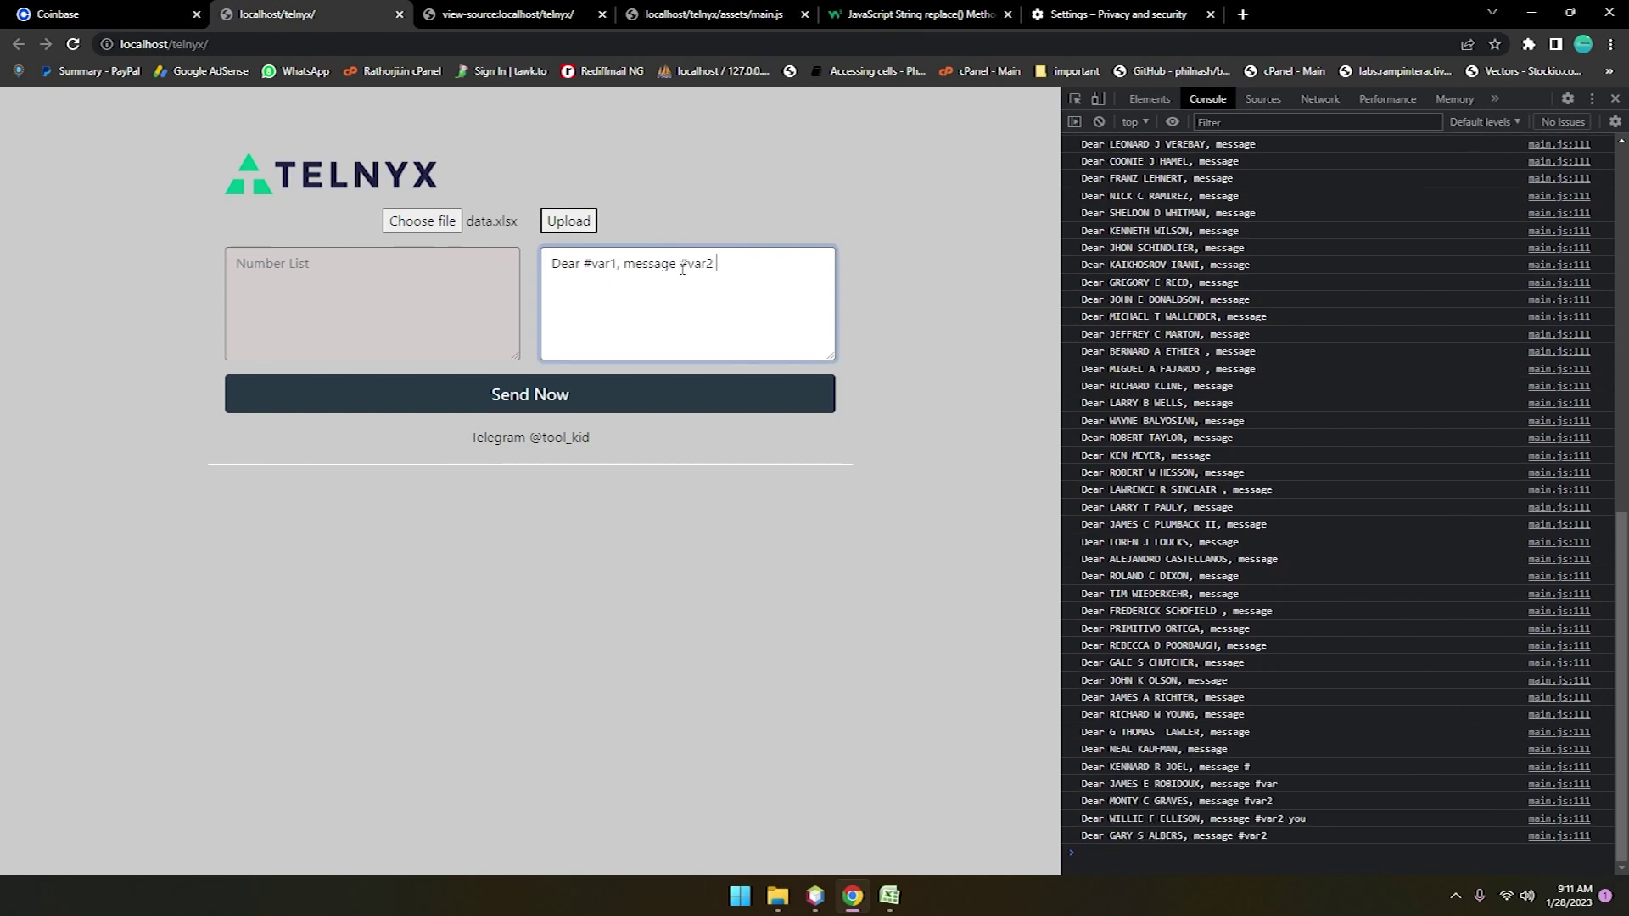